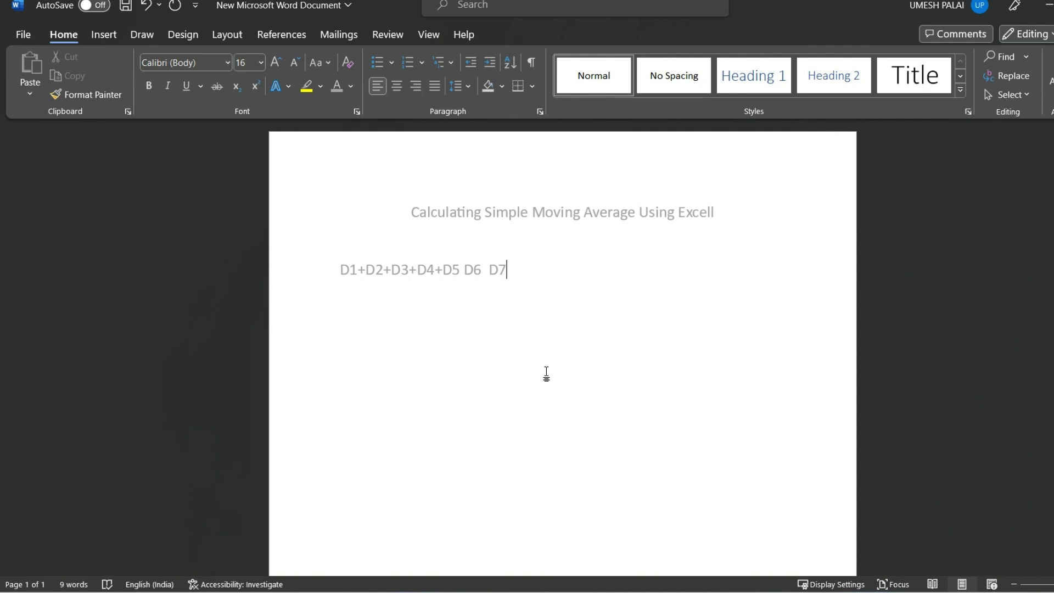
# Switch from the Word moving-average notes to the Excel workbook Data.
pyautogui.hotkey('alt', 'Tab')
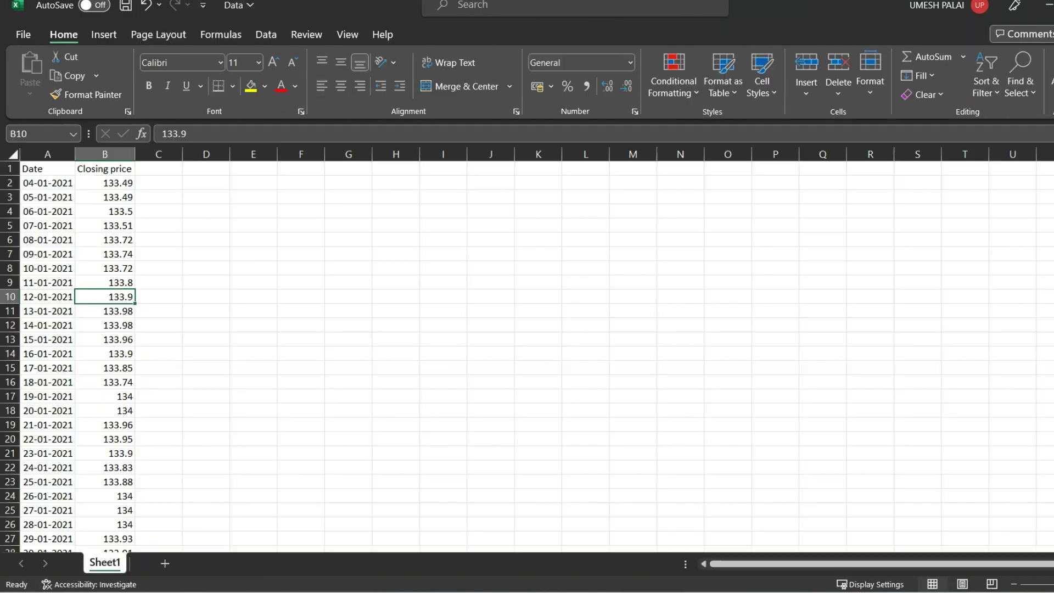
pyautogui.click(254, 353)
pyautogui.click(110, 280)
pyautogui.click(58, 208)
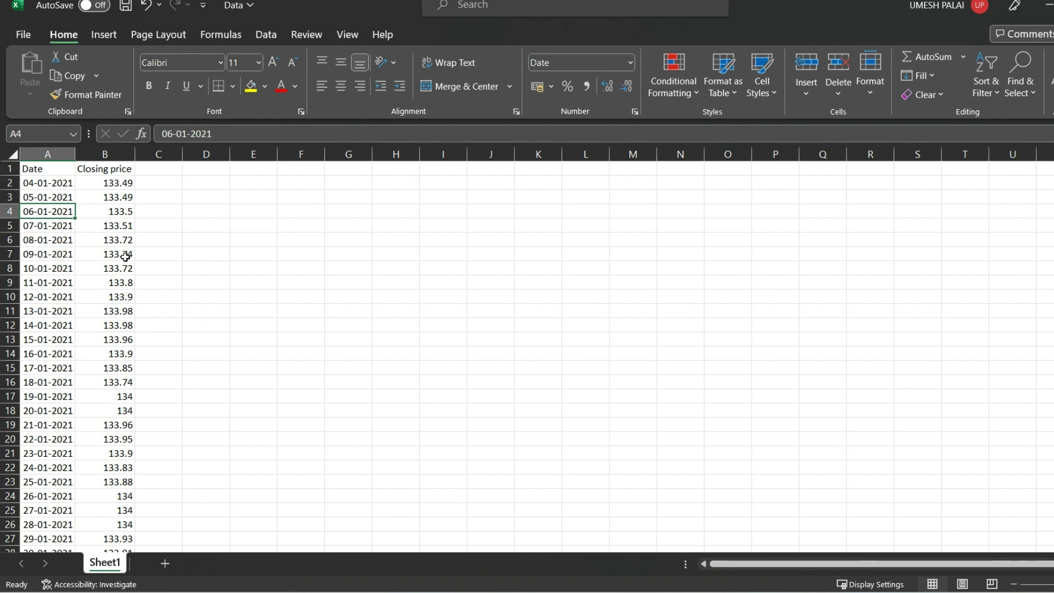
pyautogui.click(58, 267)
pyautogui.click(233, 272)
pyautogui.click(55, 183)
pyautogui.moveTo(55, 183); pyautogui.dragTo(108, 297)
pyautogui.click(56, 184)
pyautogui.press('Down')
pyautogui.press('Down')
pyautogui.press('Down')
pyautogui.press('Down')
pyautogui.press('Down')
pyautogui.press('Down')
pyautogui.press('Down')
pyautogui.press('Down')
pyautogui.press('Down')
pyautogui.press('Down')
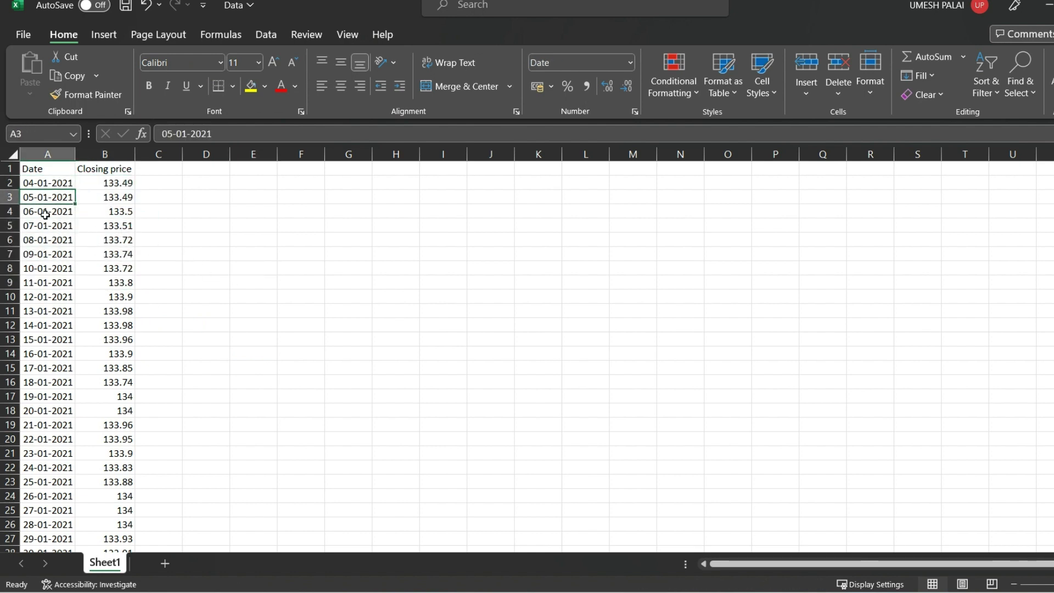
pyautogui.moveTo(111, 183); pyautogui.dragTo(111, 311)
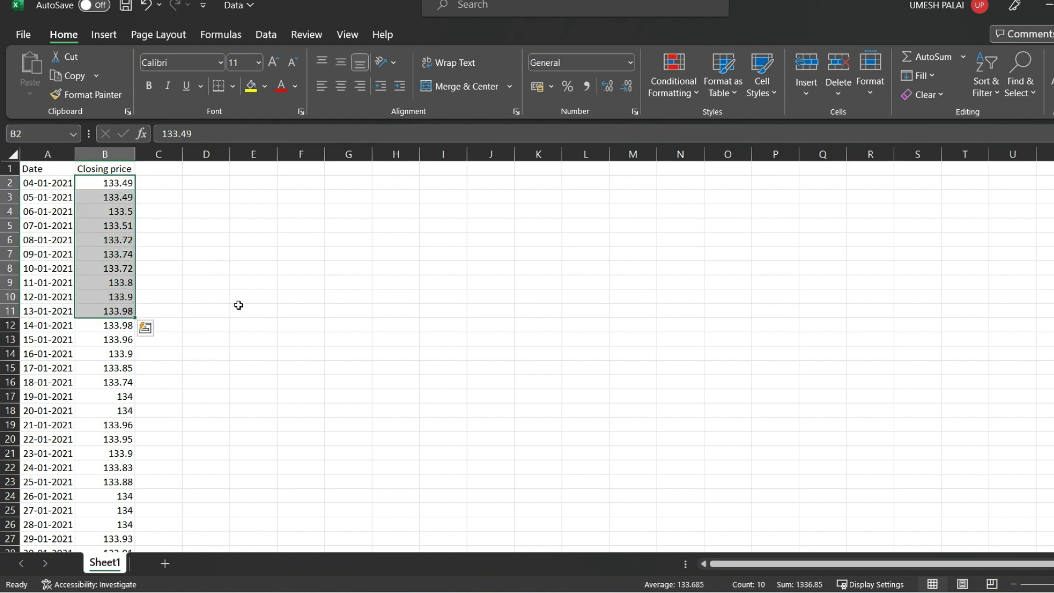
pyautogui.moveTo(122, 183); pyautogui.dragTo(120, 279)
pyautogui.moveTo(64, 183); pyautogui.dragTo(64, 327)
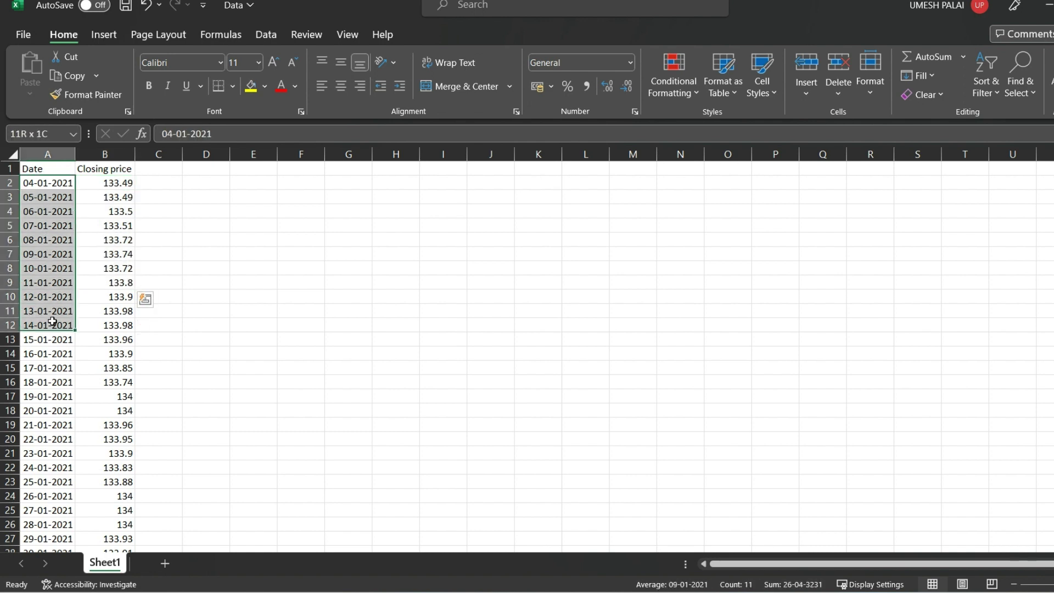
pyautogui.click(188, 312)
pyautogui.click(64, 186)
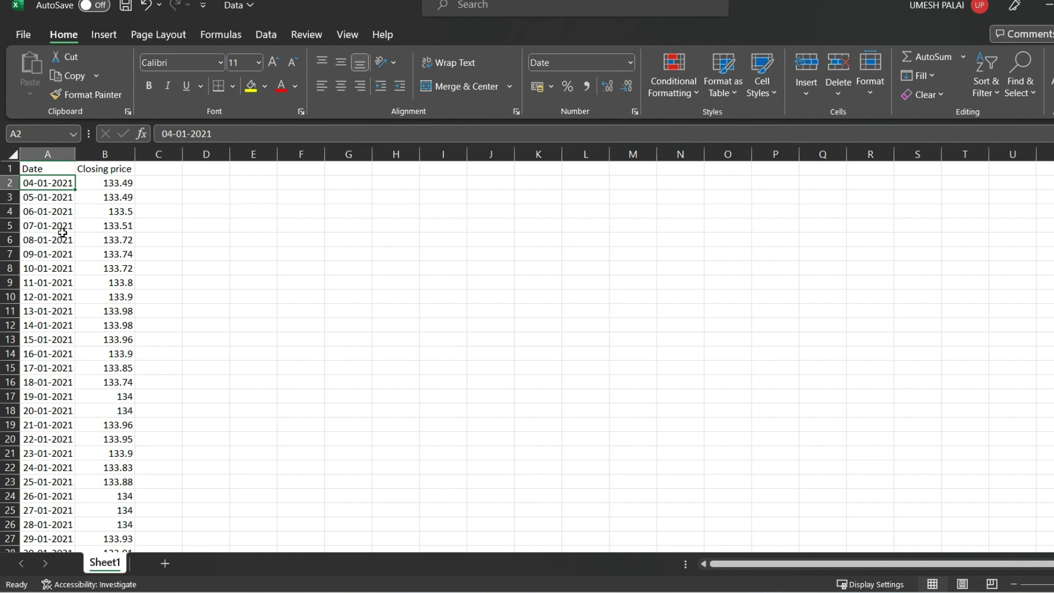
pyautogui.moveTo(49, 182); pyautogui.dragTo(50, 549)
pyautogui.scroll(-2, 58, 532)
pyautogui.click(37, 485)
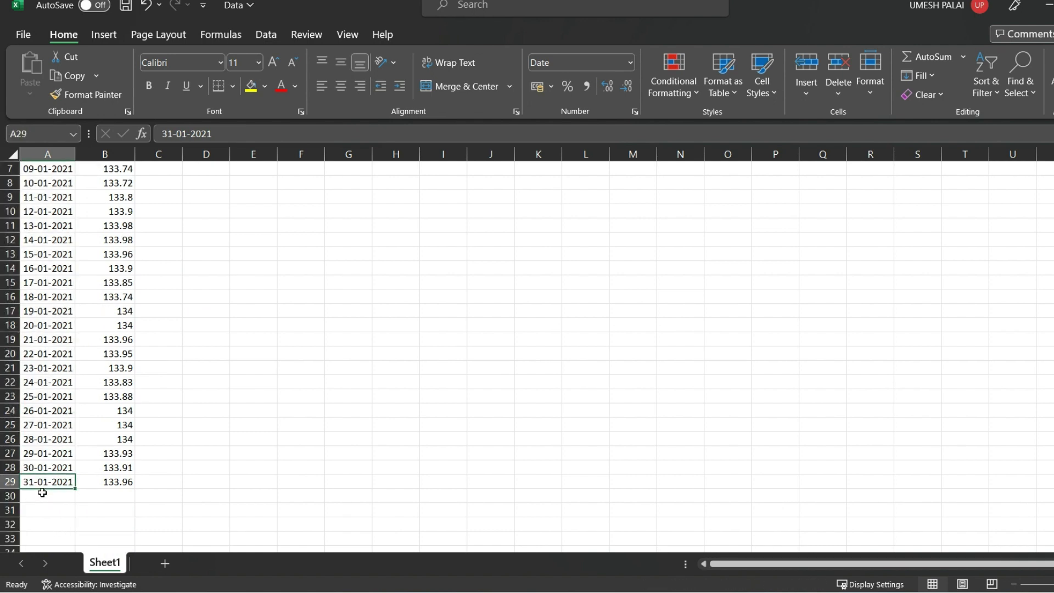
pyautogui.scroll(2, 40, 501)
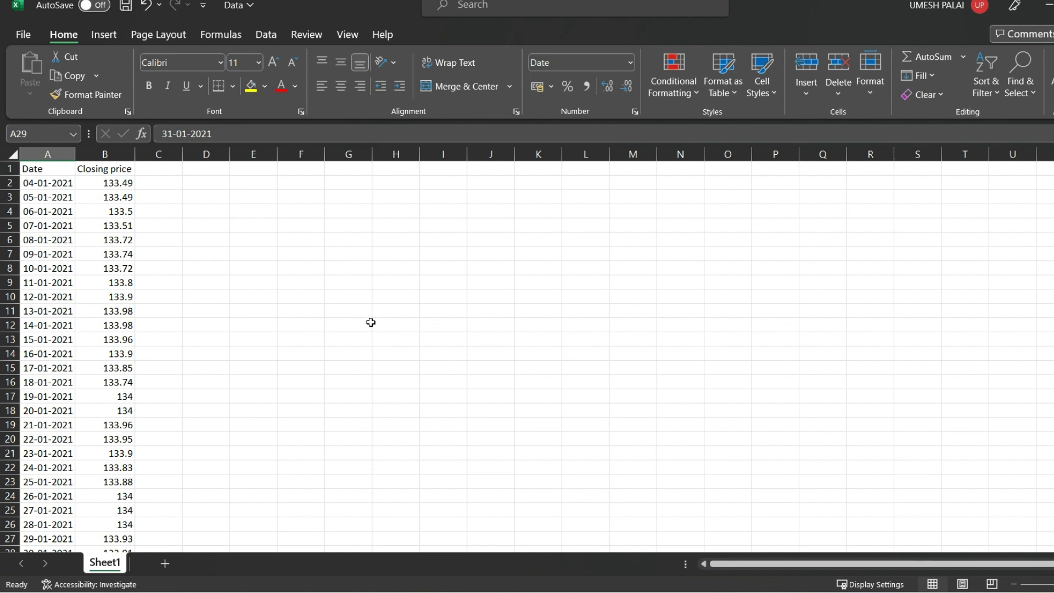
pyautogui.moveTo(111, 182); pyautogui.dragTo(117, 437)
pyautogui.click(330, 409)
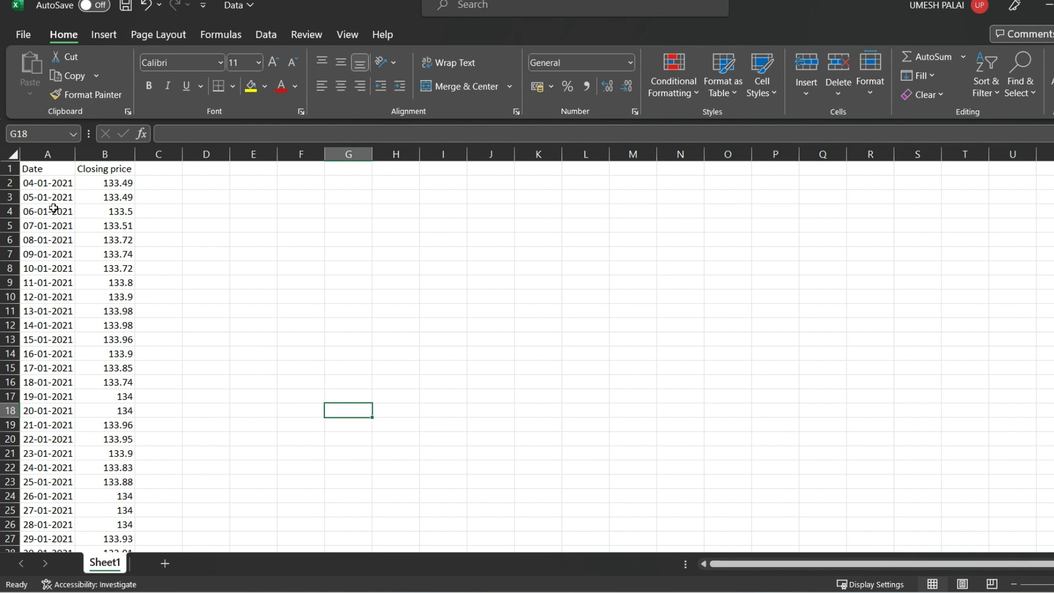
pyautogui.moveTo(55, 183); pyautogui.dragTo(53, 239)
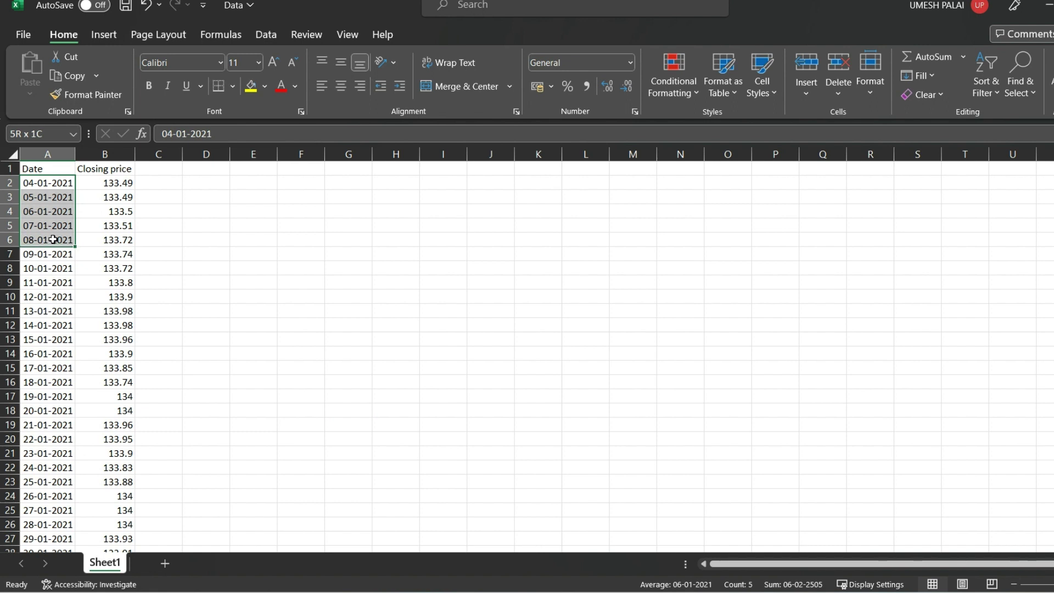
pyautogui.click(155, 239)
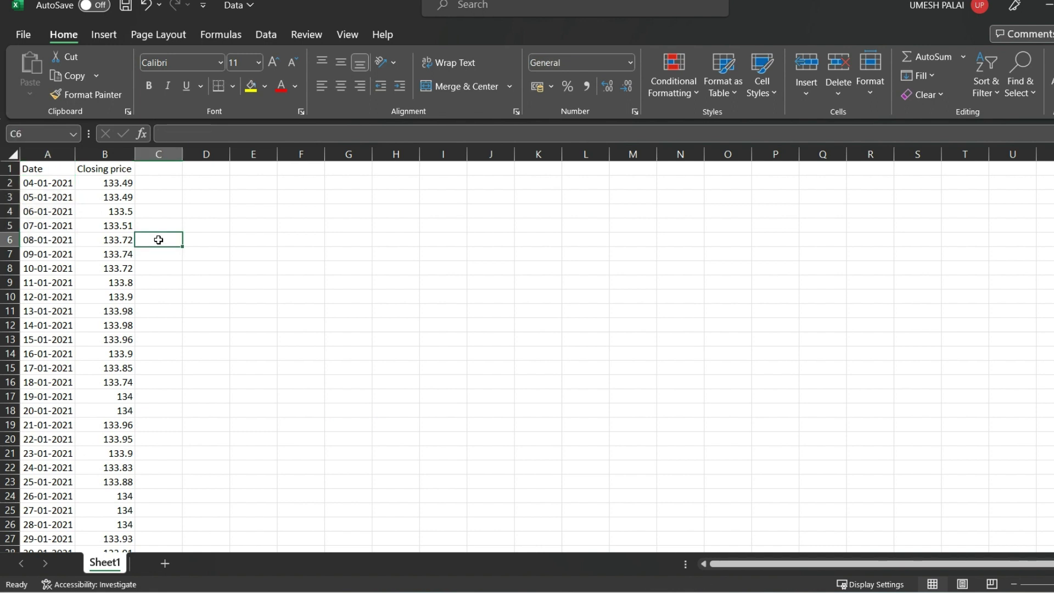
pyautogui.moveTo(118, 184); pyautogui.dragTo(124, 240)
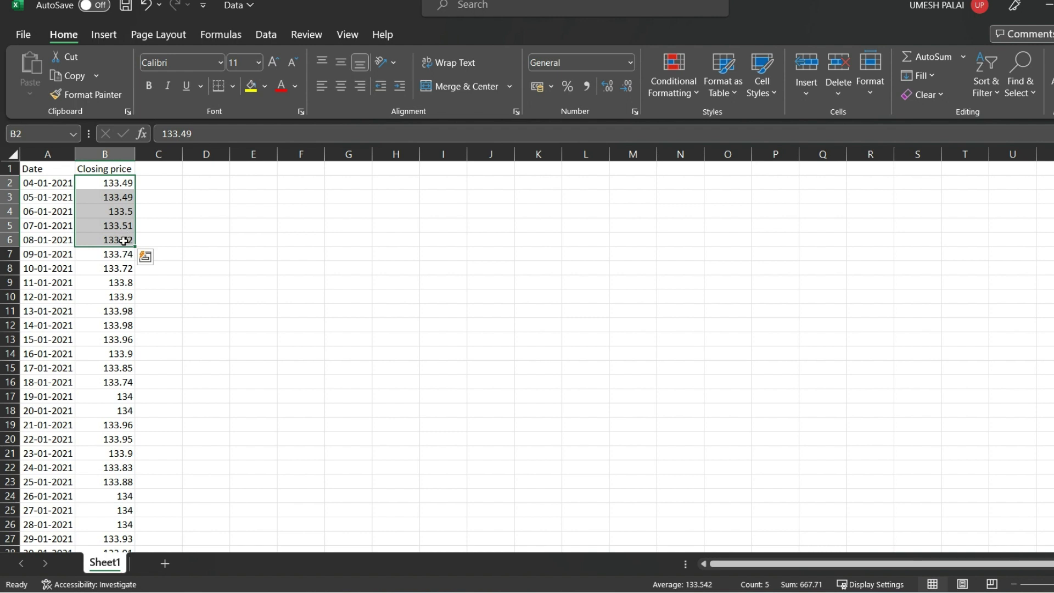
pyautogui.click(163, 240)
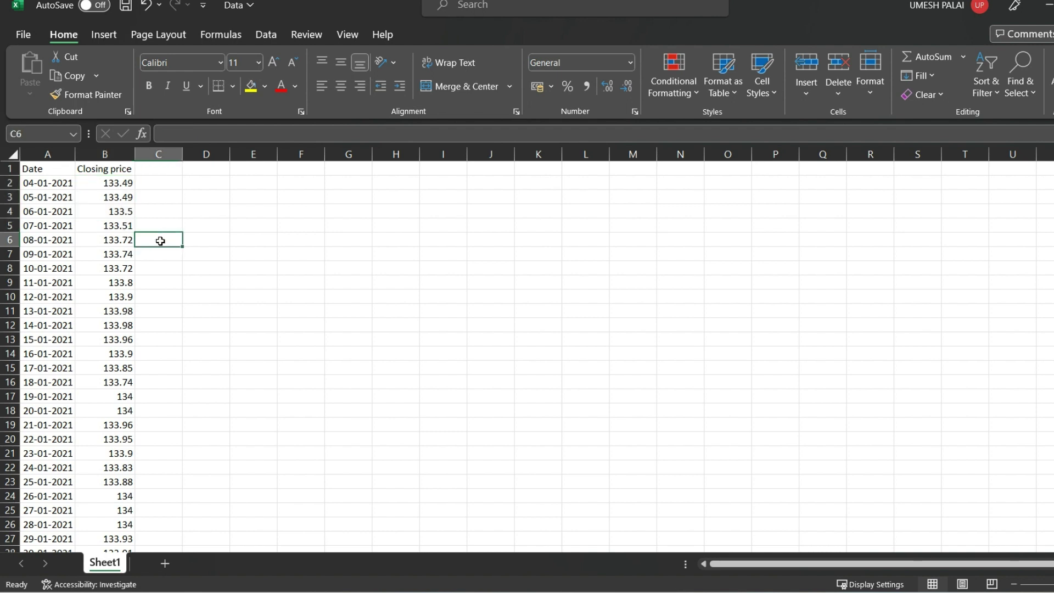
pyautogui.moveTo(119, 240); pyautogui.dragTo(121, 183)
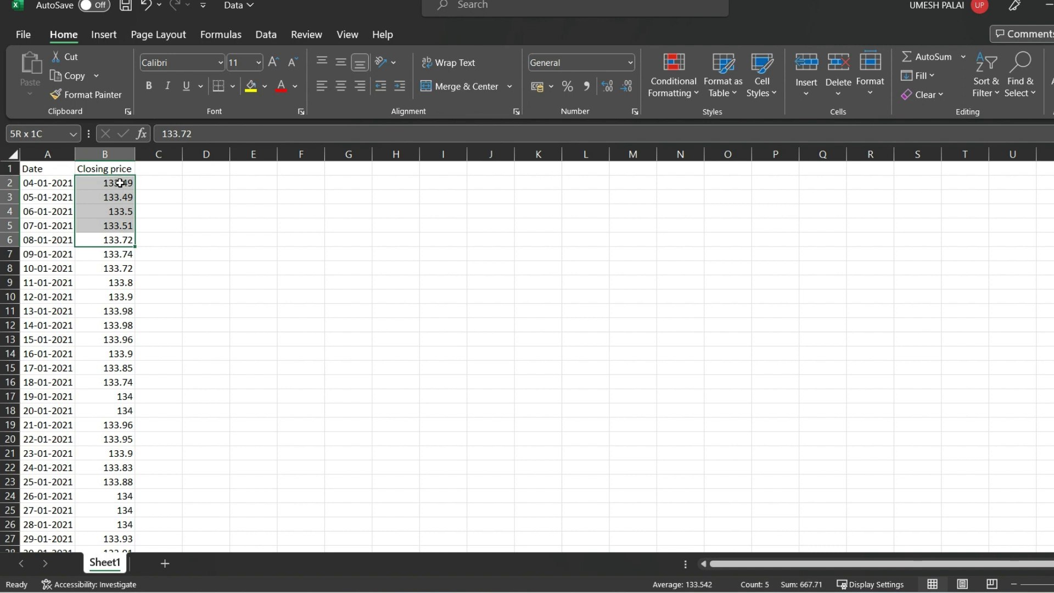
pyautogui.click(167, 240)
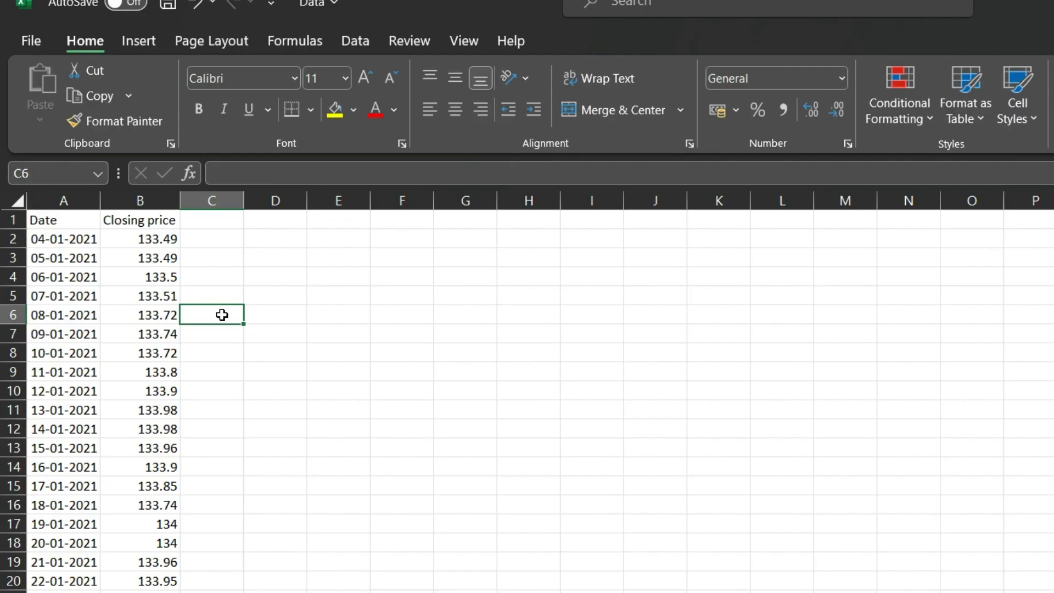
# Enter =B2+B3+B4+B5+B6 in C6 to sum the first five closing prices, giving 667.71.
pyautogui.moveTo(148, 237); pyautogui.dragTo(148, 316)
pyautogui.moveTo(161, 239); pyautogui.dragTo(153, 315)
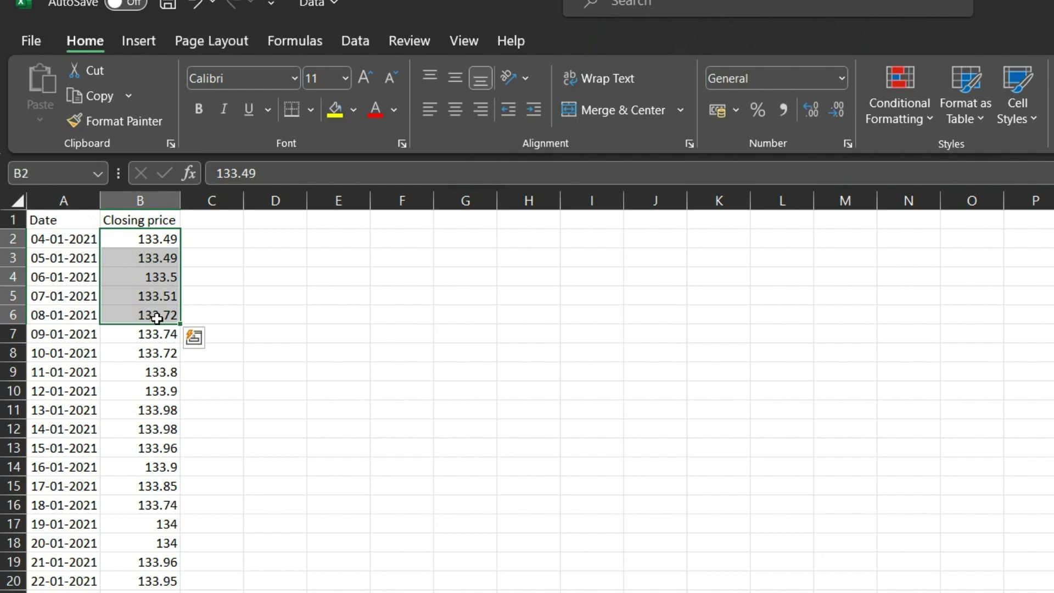
pyautogui.click(211, 313)
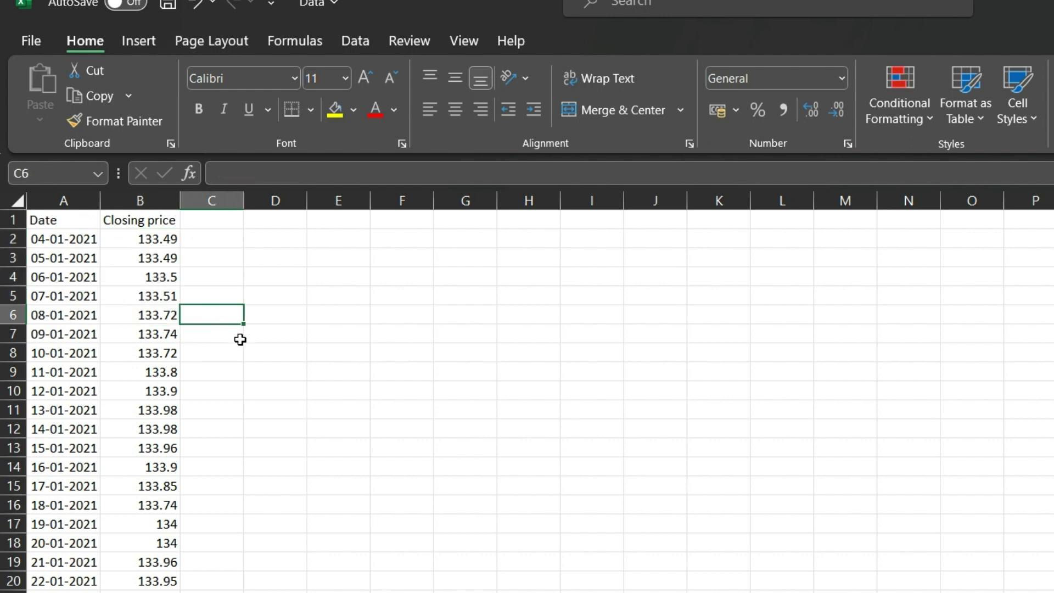
pyautogui.write('=')
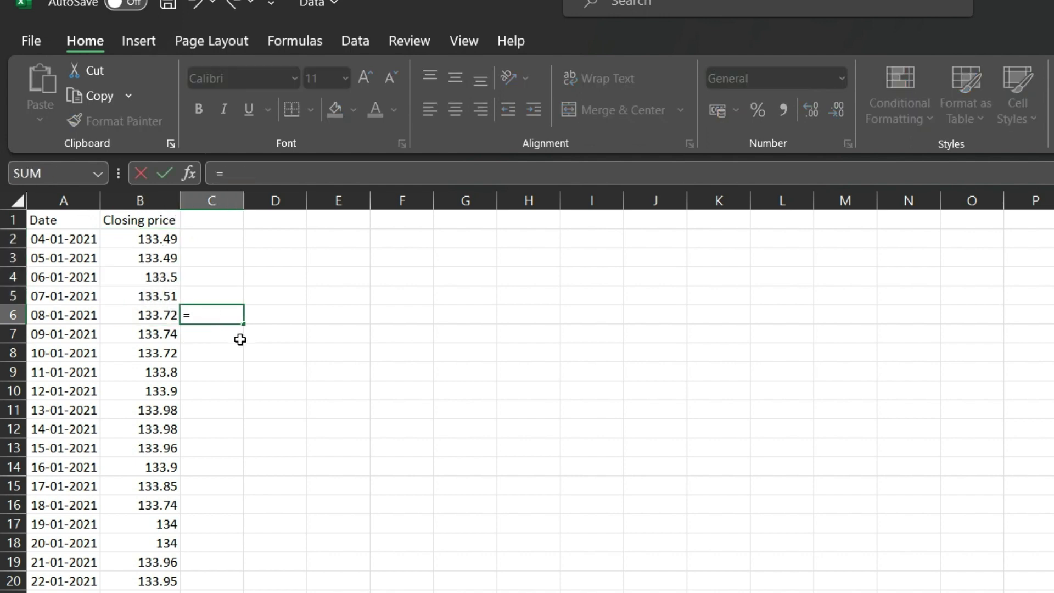
pyautogui.click(162, 239)
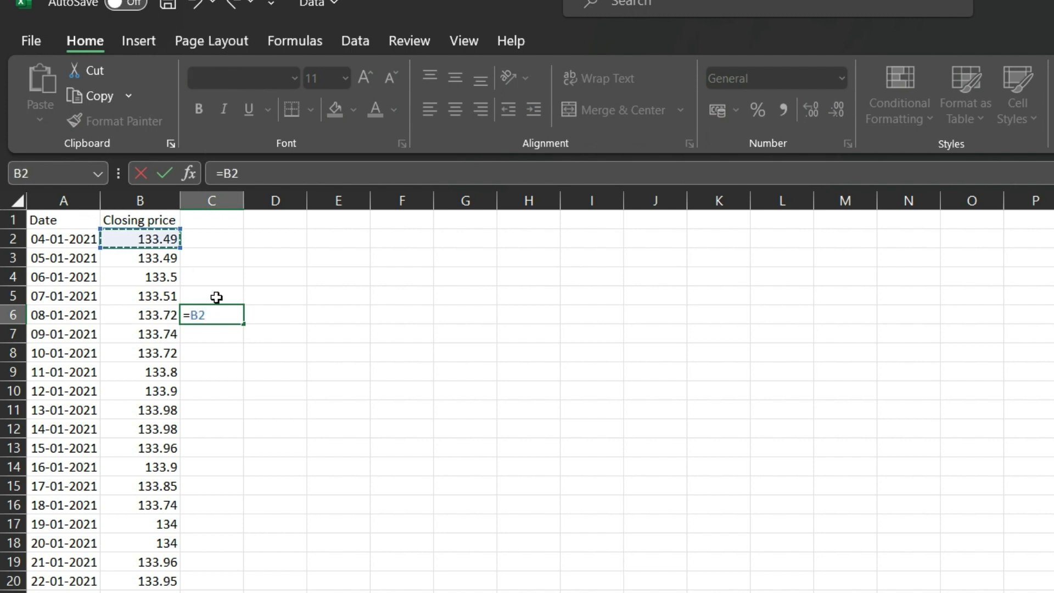
pyautogui.write('+')
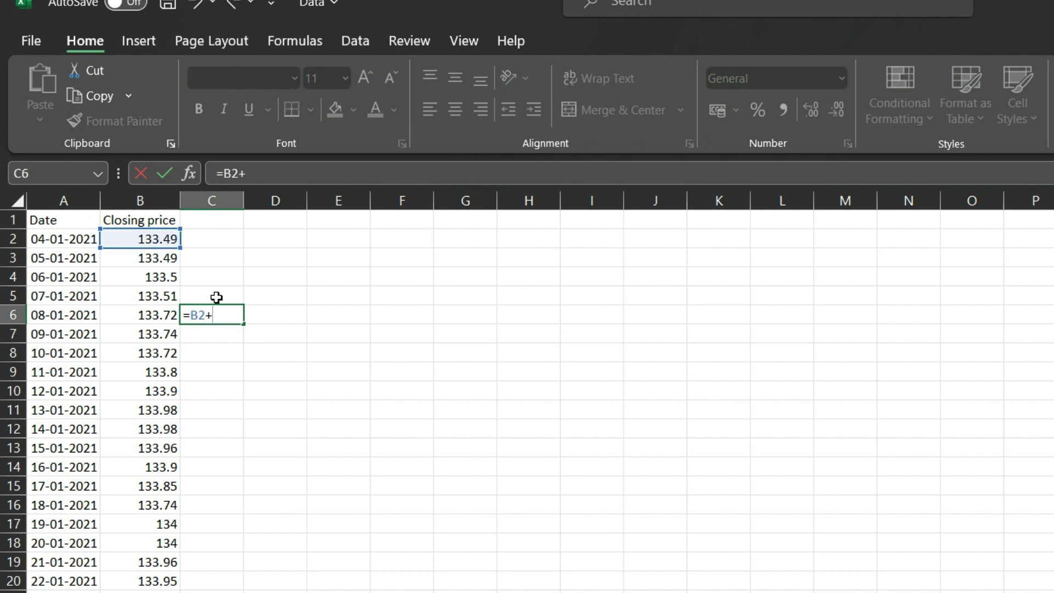
pyautogui.click(151, 257)
pyautogui.write('+')
pyautogui.click(160, 282)
pyautogui.write('+')
pyautogui.click(157, 301)
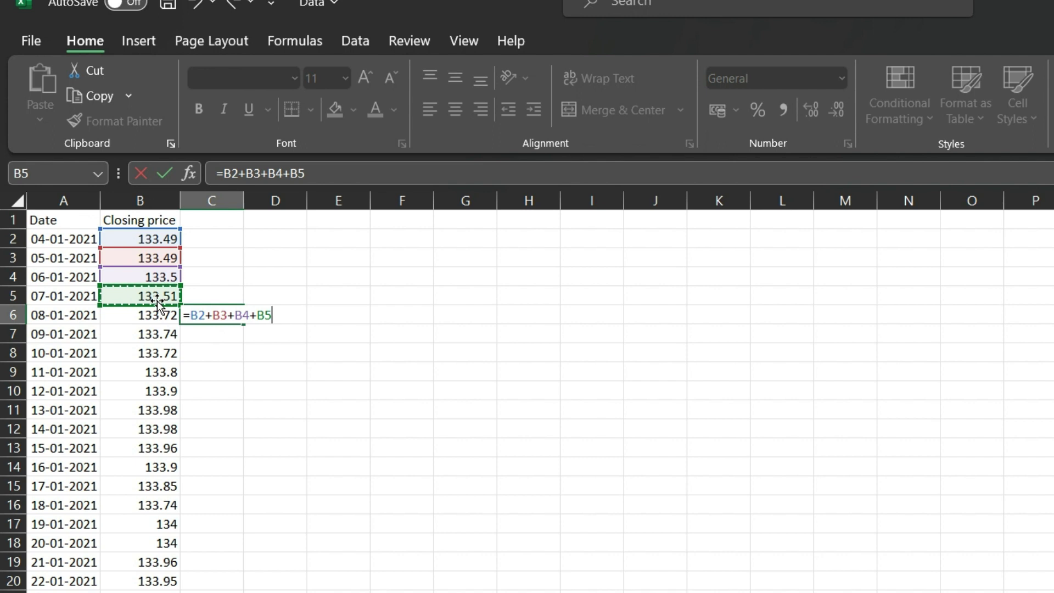
pyautogui.write('+')
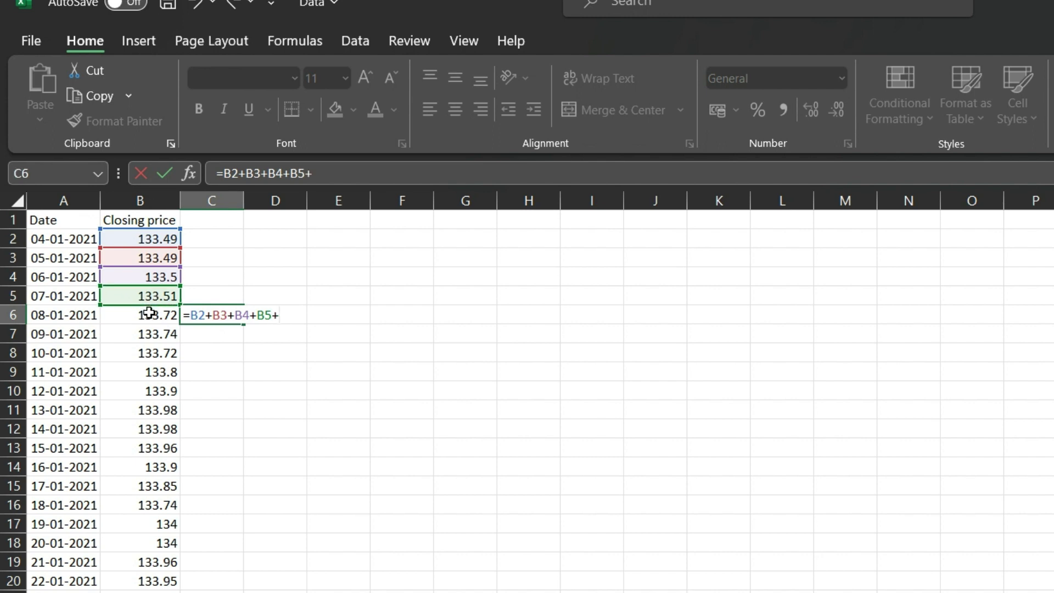
pyautogui.click(149, 314)
pyautogui.press('Return')
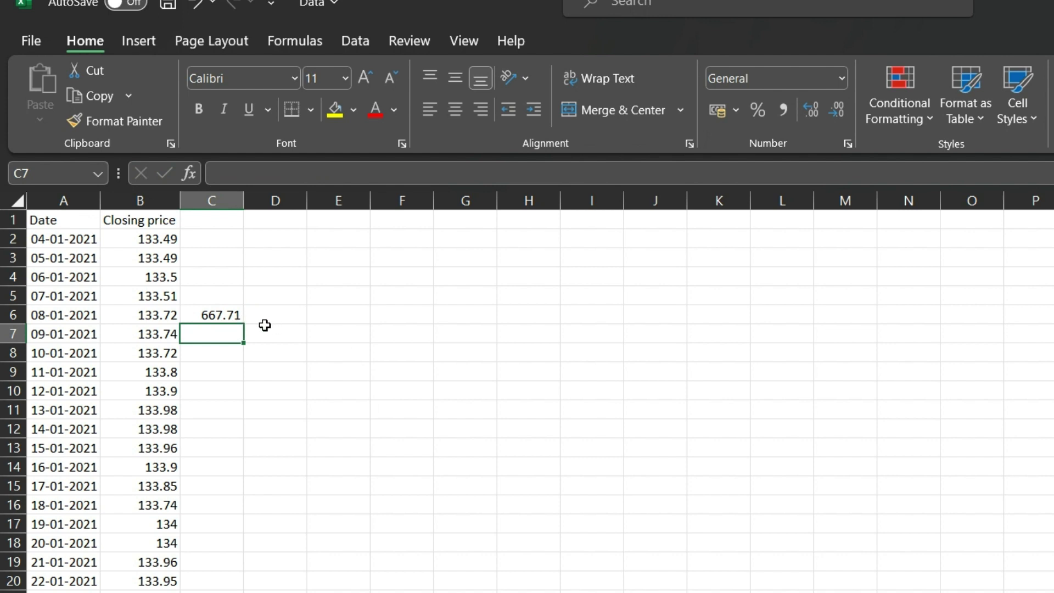
# Enter =C6/5 in D6 to average the trial sum, giving 133.542.
pyautogui.moveTo(156, 239); pyautogui.dragTo(164, 314)
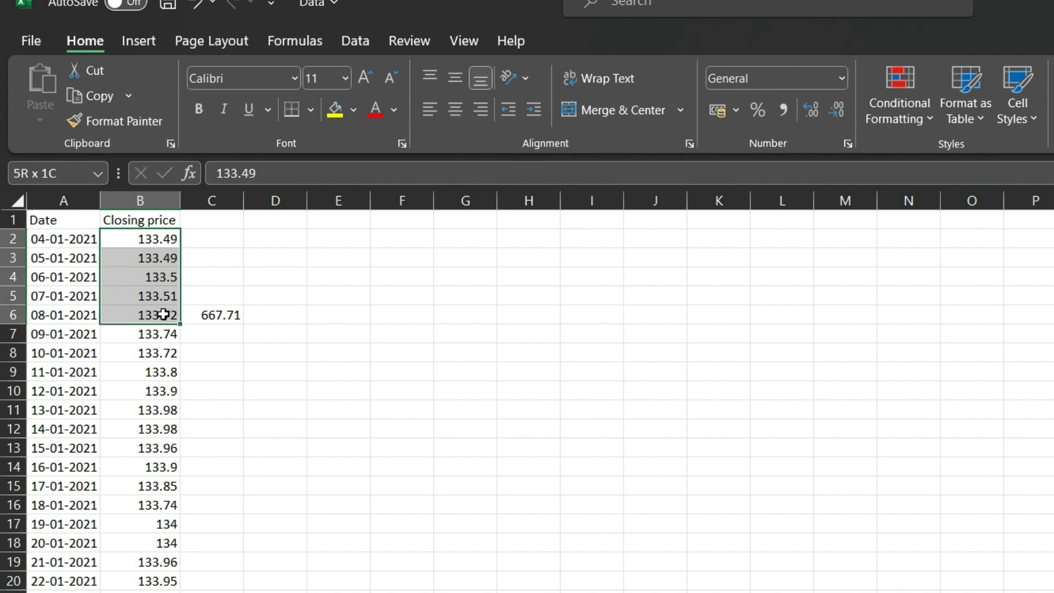
pyautogui.moveTo(163, 315); pyautogui.dragTo(164, 314)
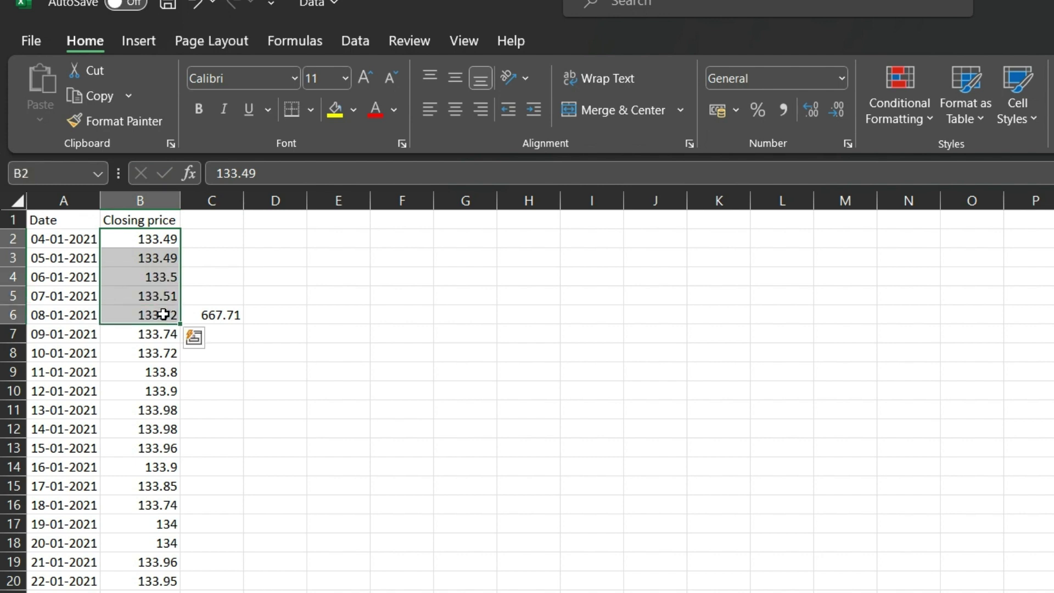
pyautogui.click(268, 316)
pyautogui.write('=')
pyautogui.press('Left')
pyautogui.write('/52')
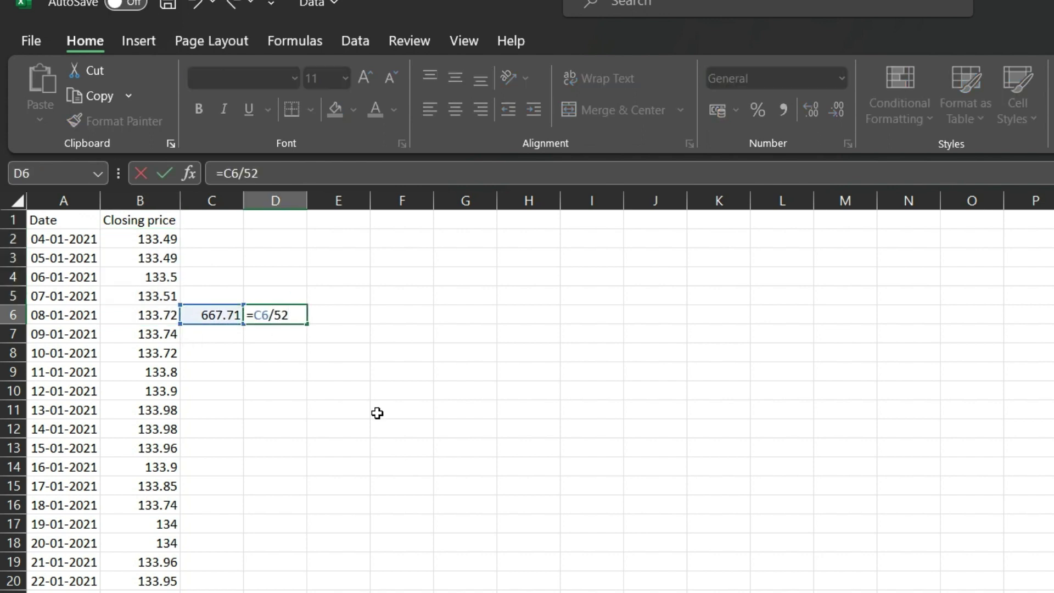
pyautogui.press('BackSpace')
pyautogui.press('Return')
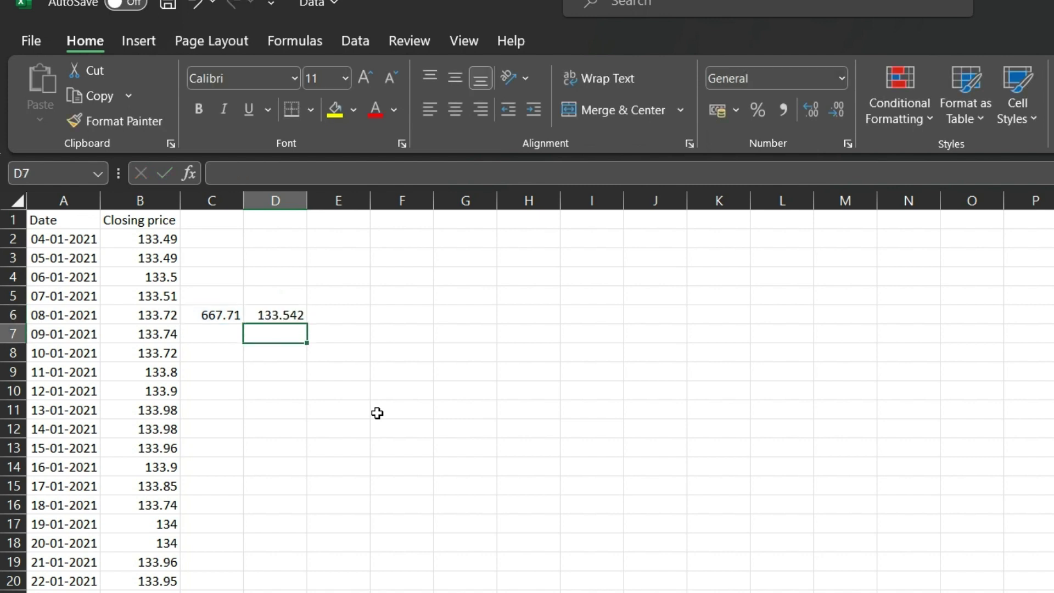
pyautogui.click(287, 315)
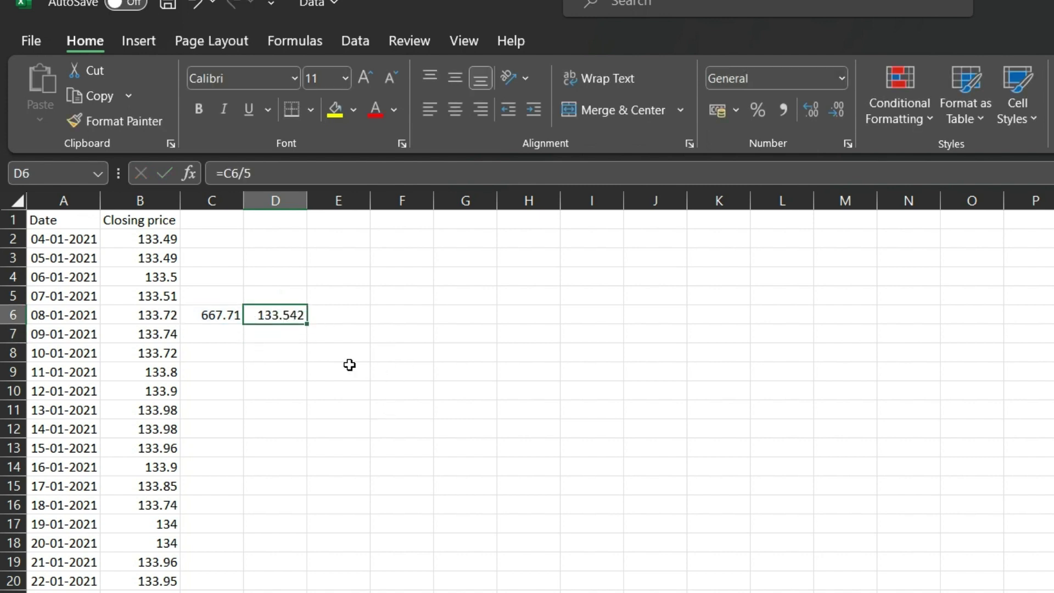
# Clear the trial sum and average from C6:D6.
pyautogui.moveTo(166, 315); pyautogui.dragTo(166, 237)
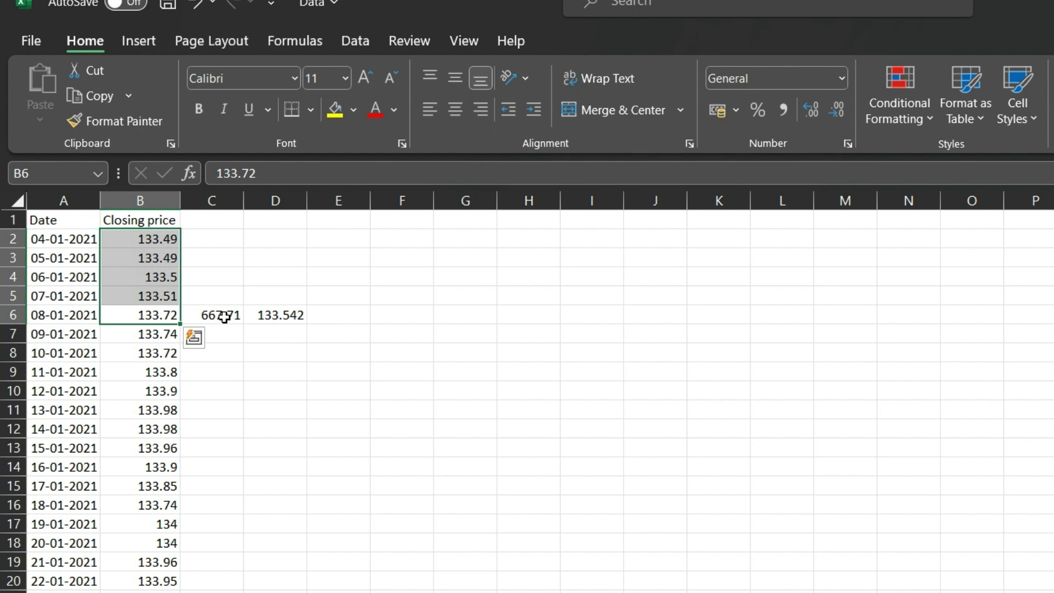
pyautogui.moveTo(224, 317); pyautogui.dragTo(286, 316)
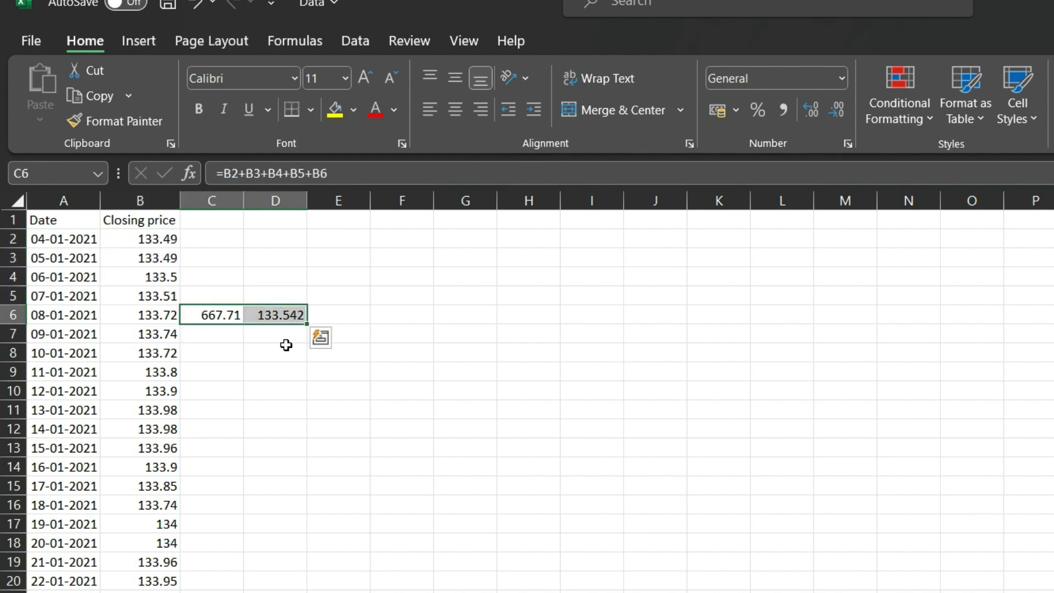
pyautogui.press('Delete')
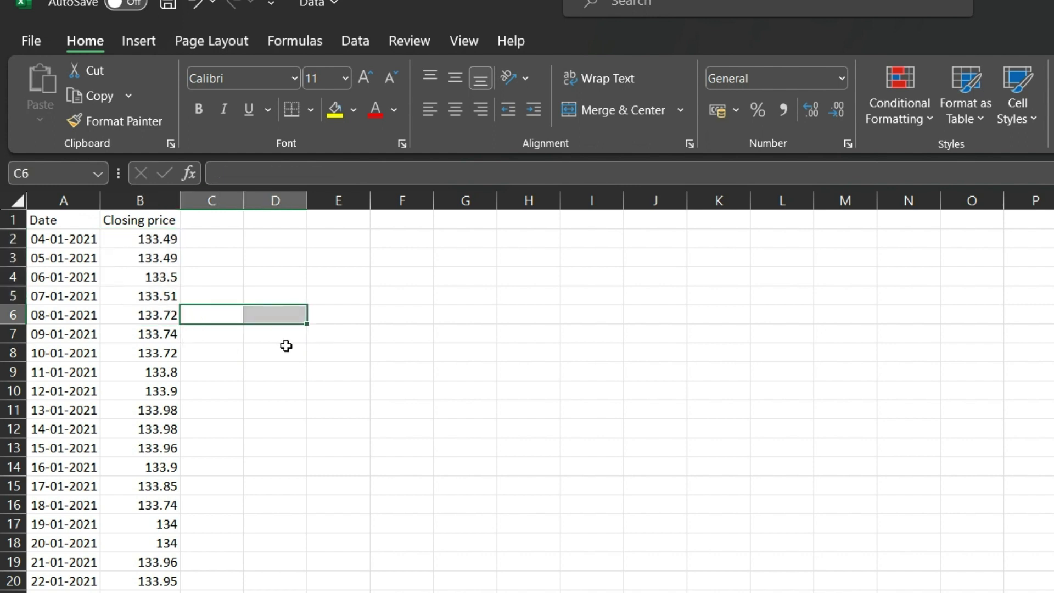
pyautogui.click(212, 314)
# Enter =AVERAGE(B2:B6) in C6 using autocomplete, showing 133.542.
pyautogui.write('=')
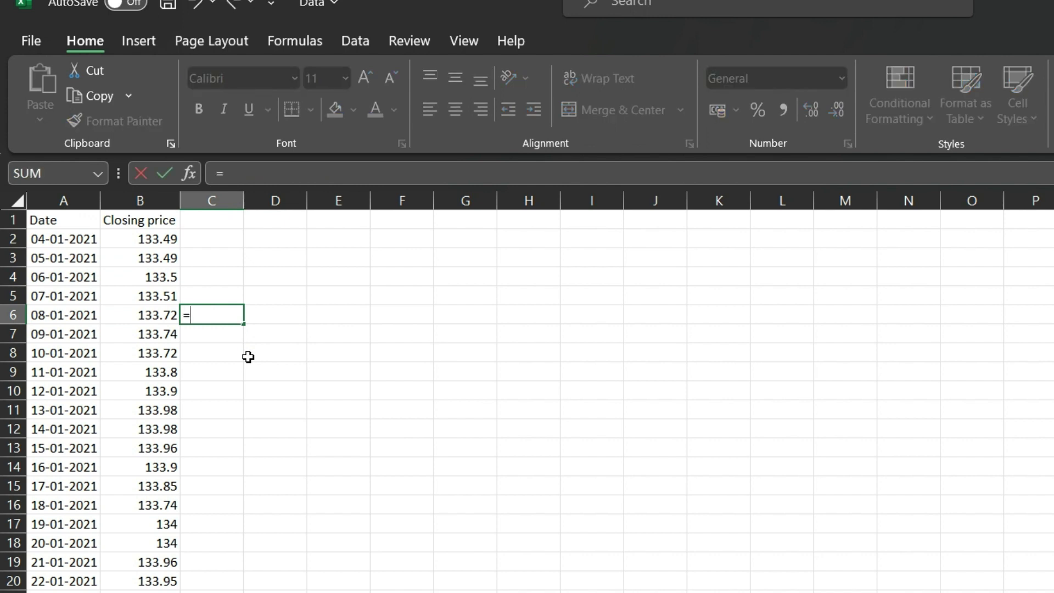
pyautogui.write('av')
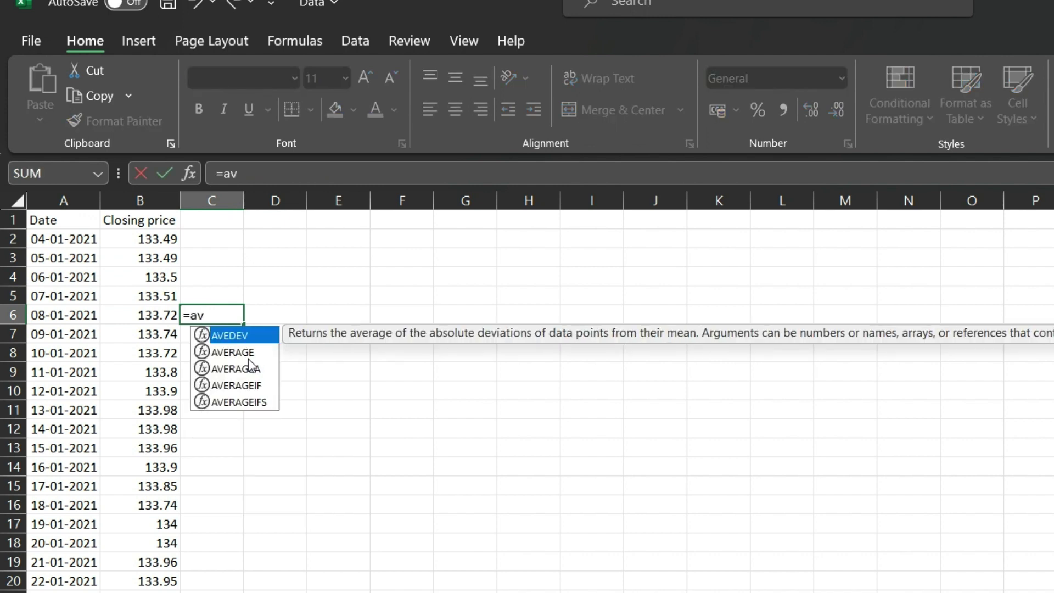
pyautogui.write('e')
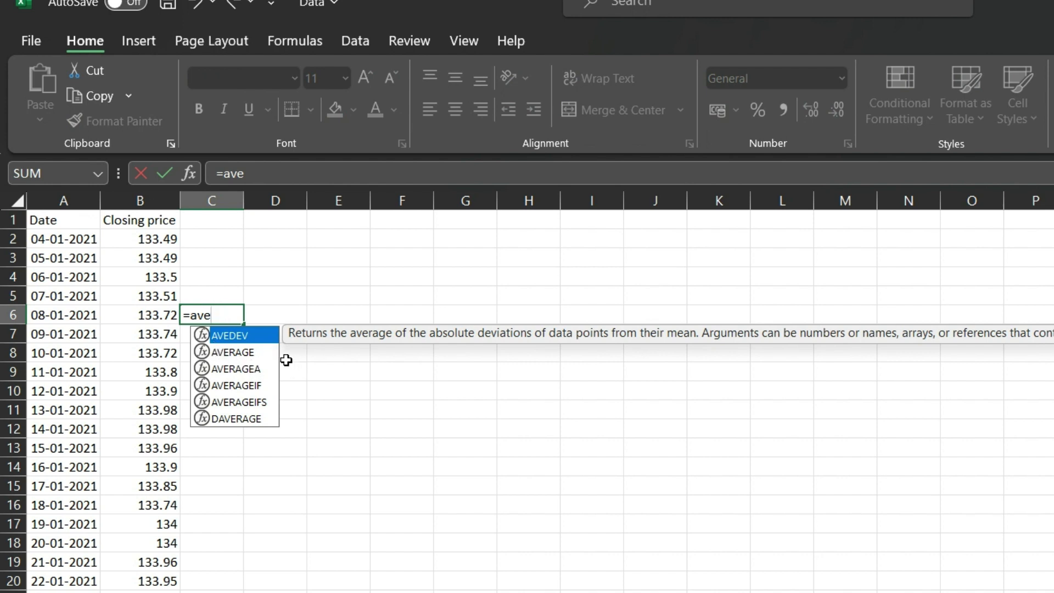
pyautogui.click(239, 356)
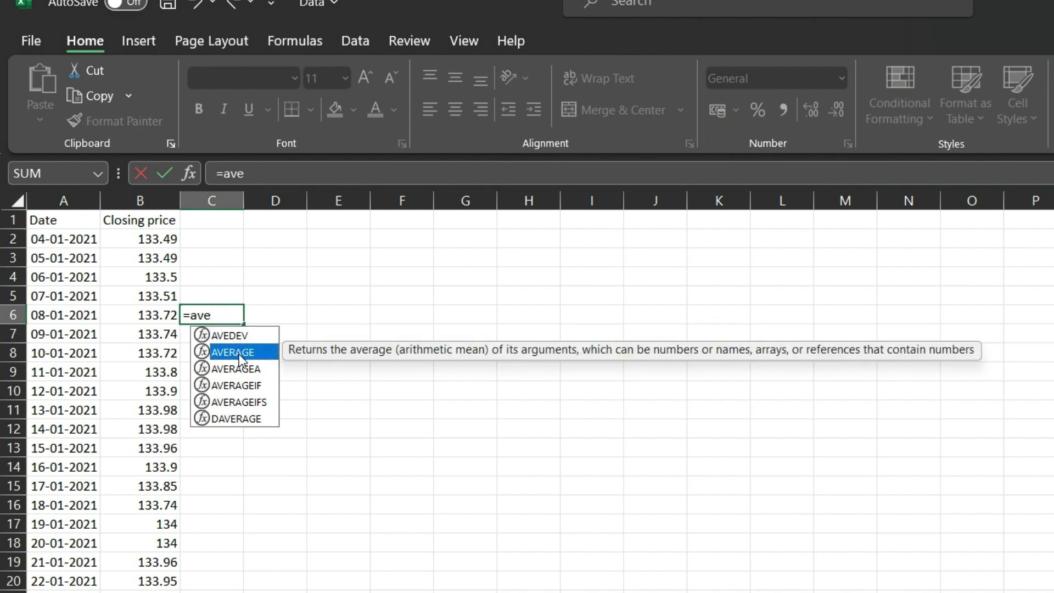
pyautogui.doubleClick(240, 356)
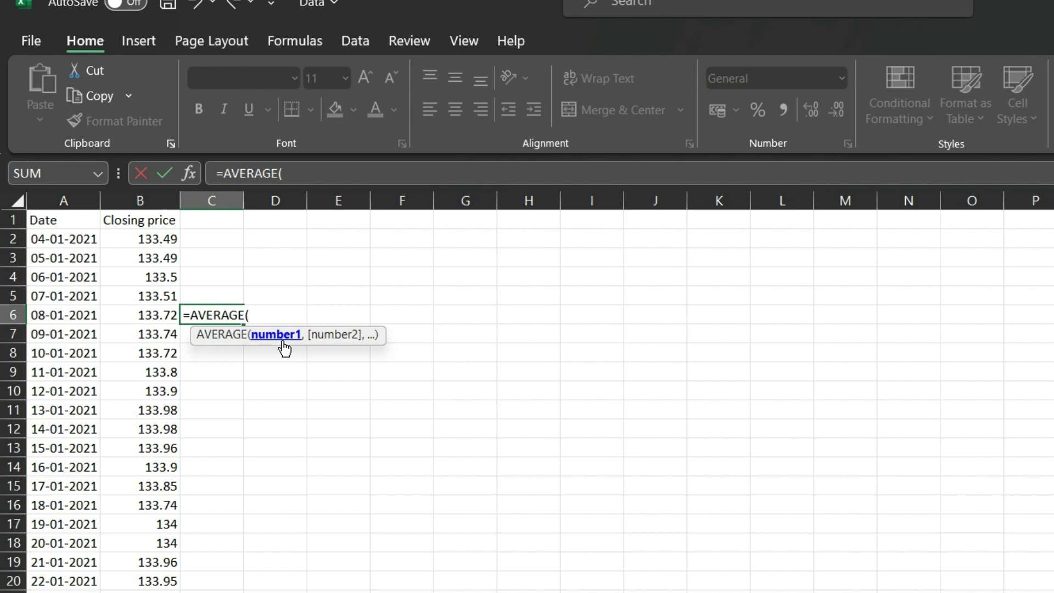
pyautogui.click(159, 239)
pyautogui.moveTo(159, 239); pyautogui.dragTo(153, 313)
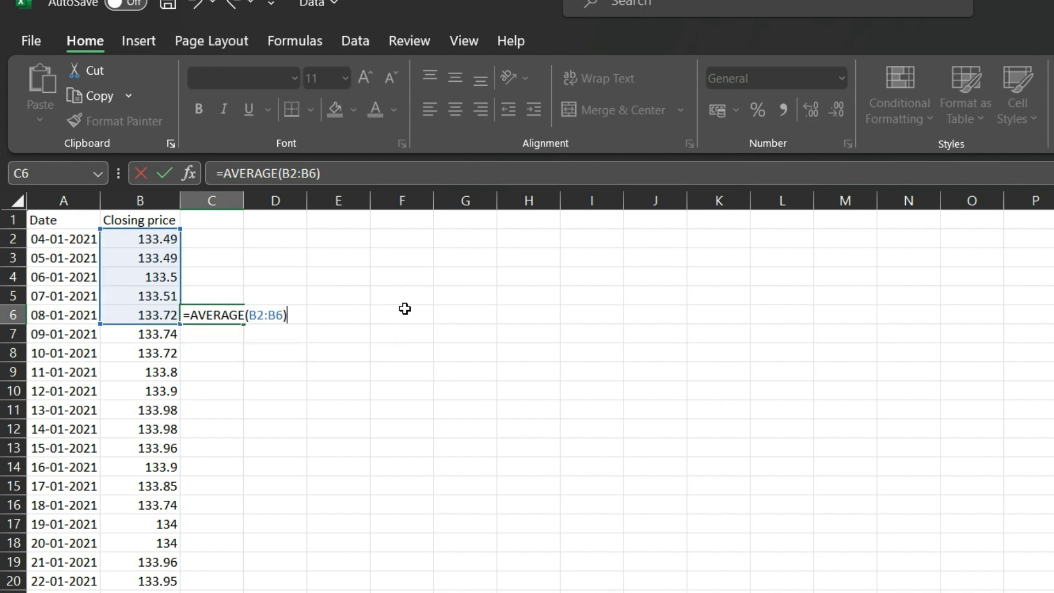
pyautogui.press('Return')
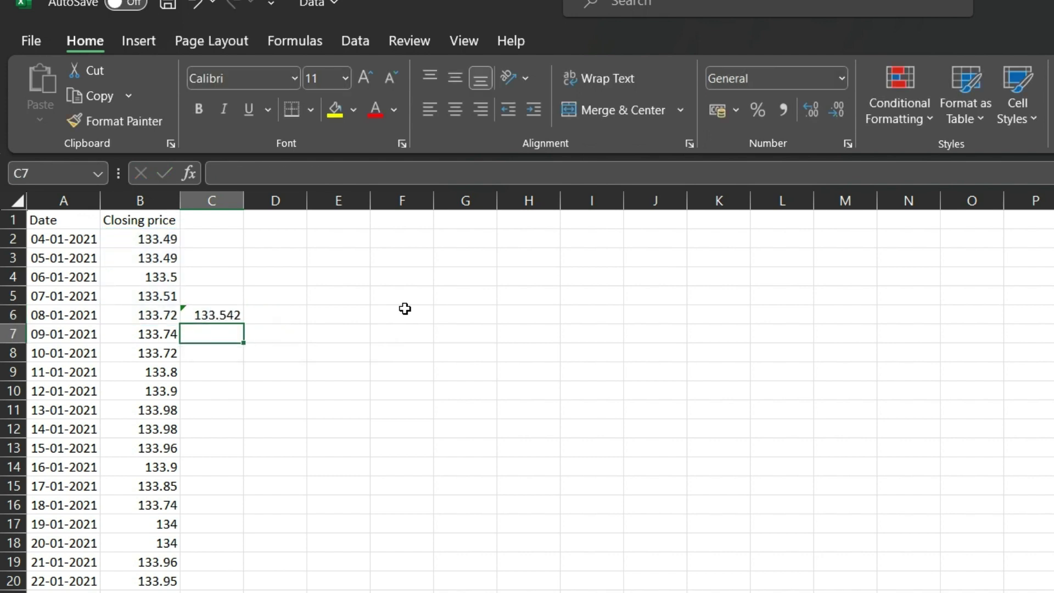
pyautogui.press('Up')
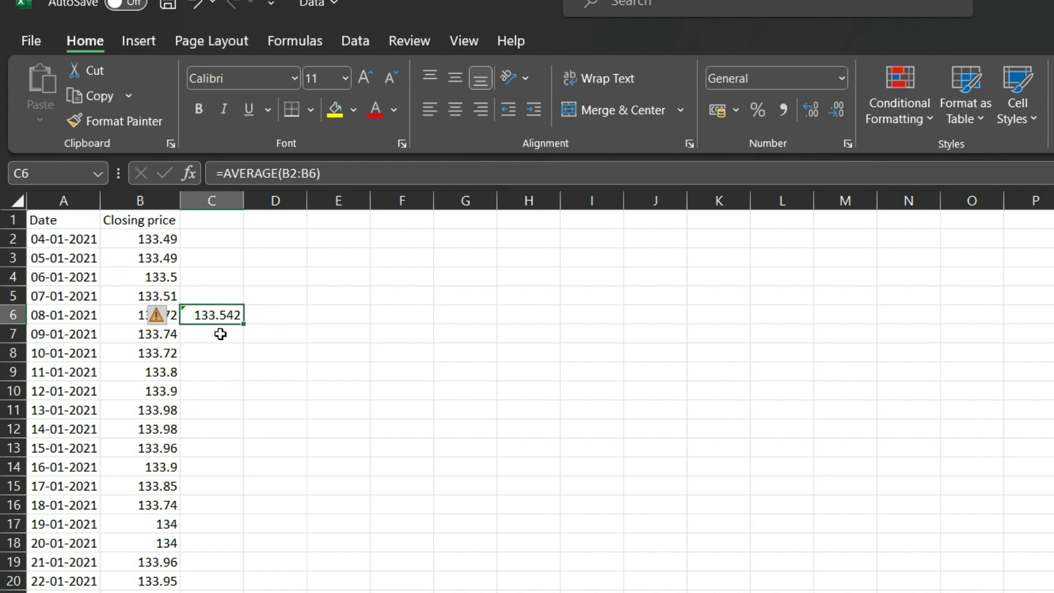
pyautogui.click(406, 353)
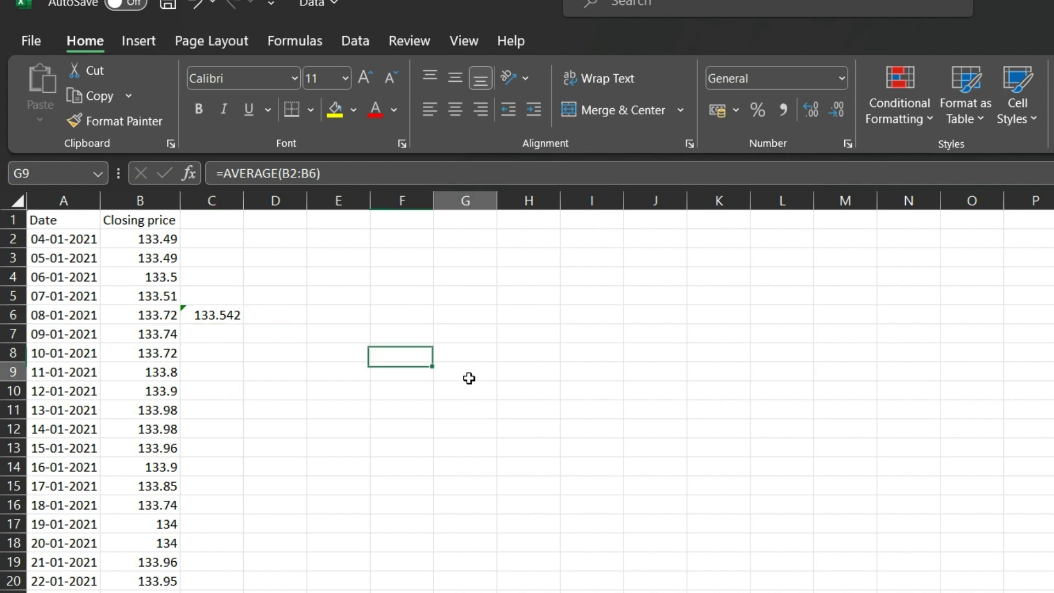
pyautogui.click(471, 377)
# Enter =AVERAGE(B3:B7) in C7, showing 133.592.
pyautogui.click(150, 336)
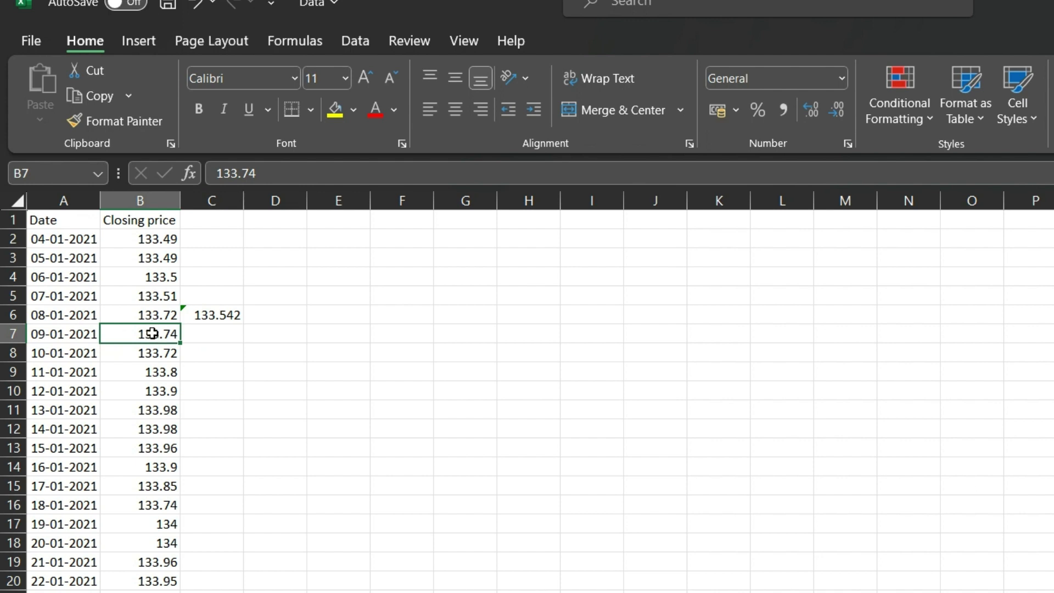
pyautogui.moveTo(153, 333); pyautogui.dragTo(163, 259)
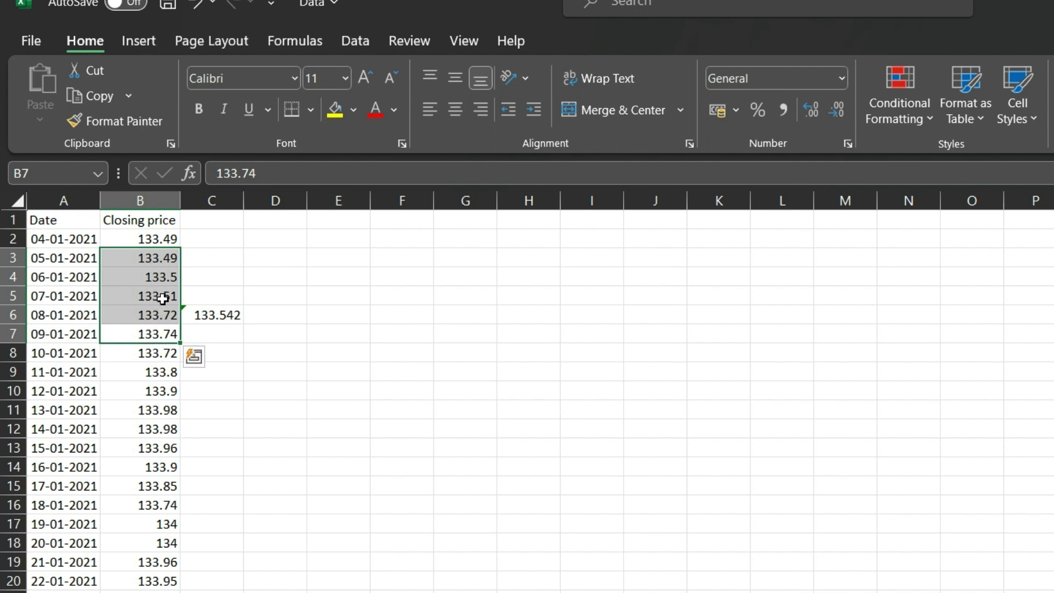
pyautogui.click(207, 335)
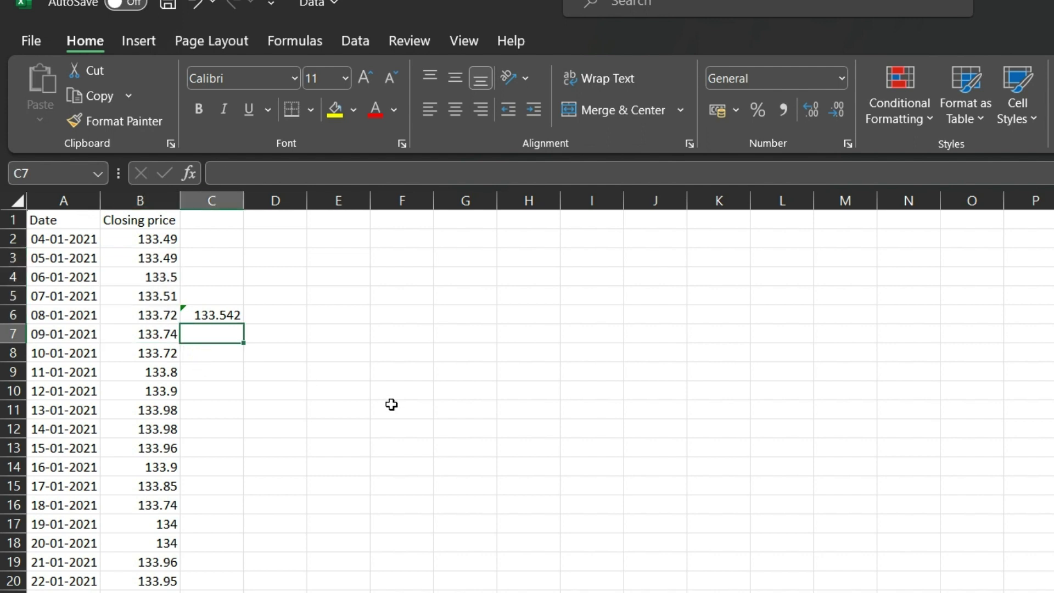
pyautogui.write('=av')
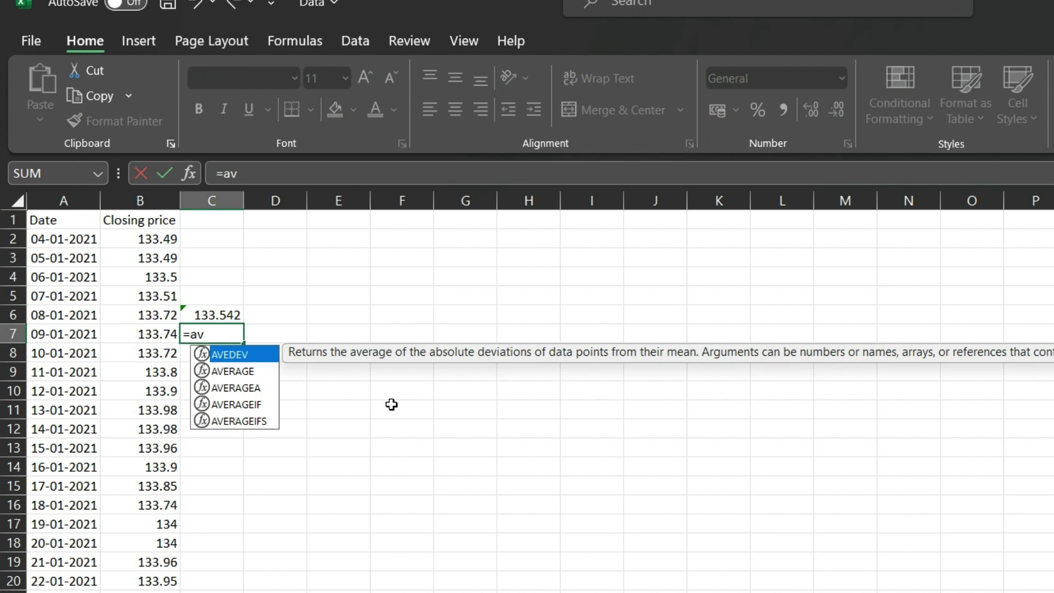
pyautogui.press('Down')
pyautogui.press('Tab')
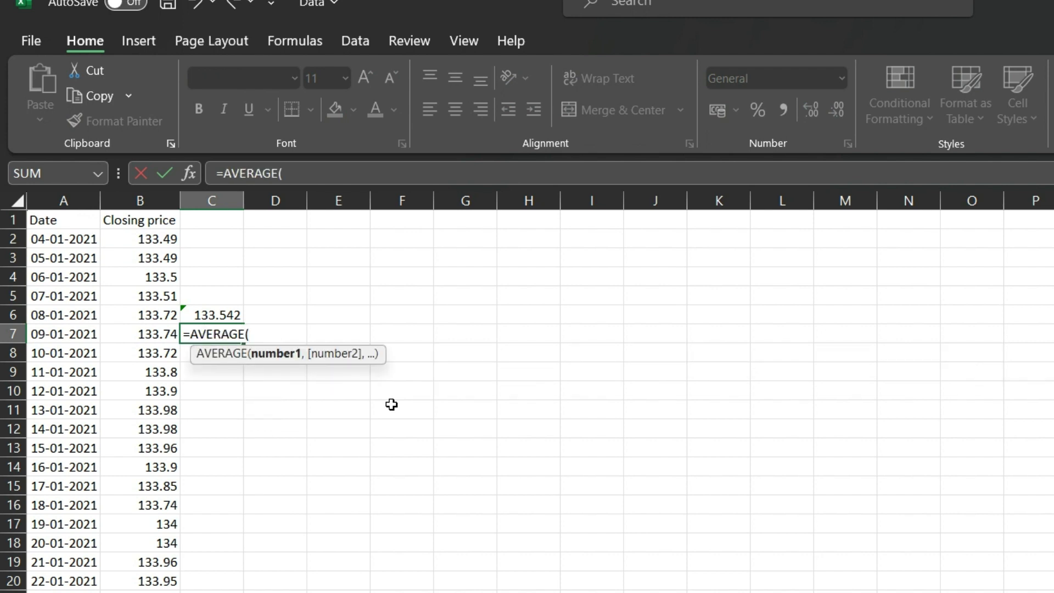
pyautogui.moveTo(162, 258); pyautogui.dragTo(163, 334)
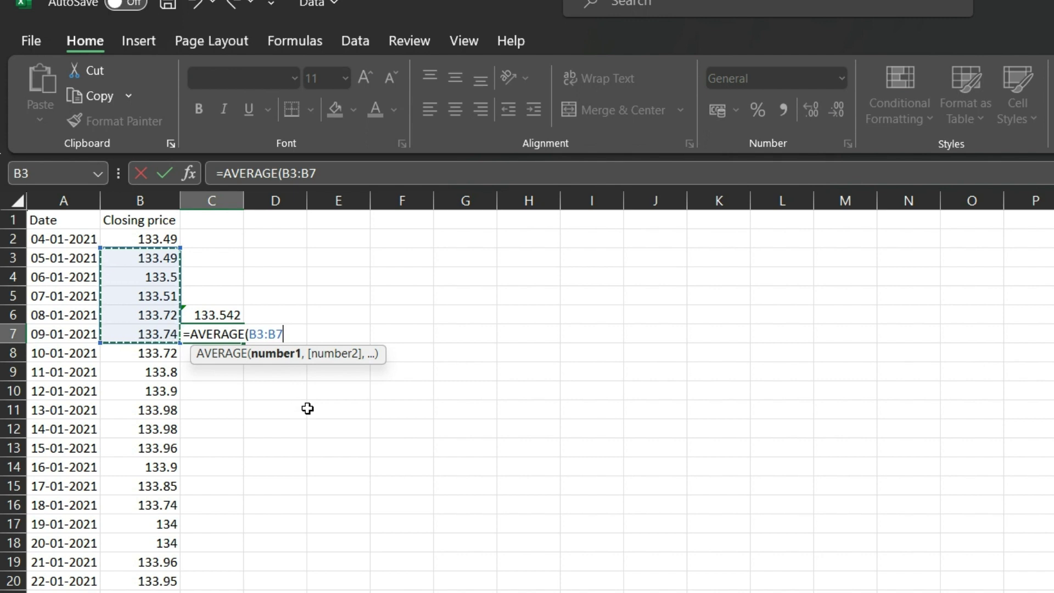
pyautogui.press('Return')
pyautogui.click(211, 332)
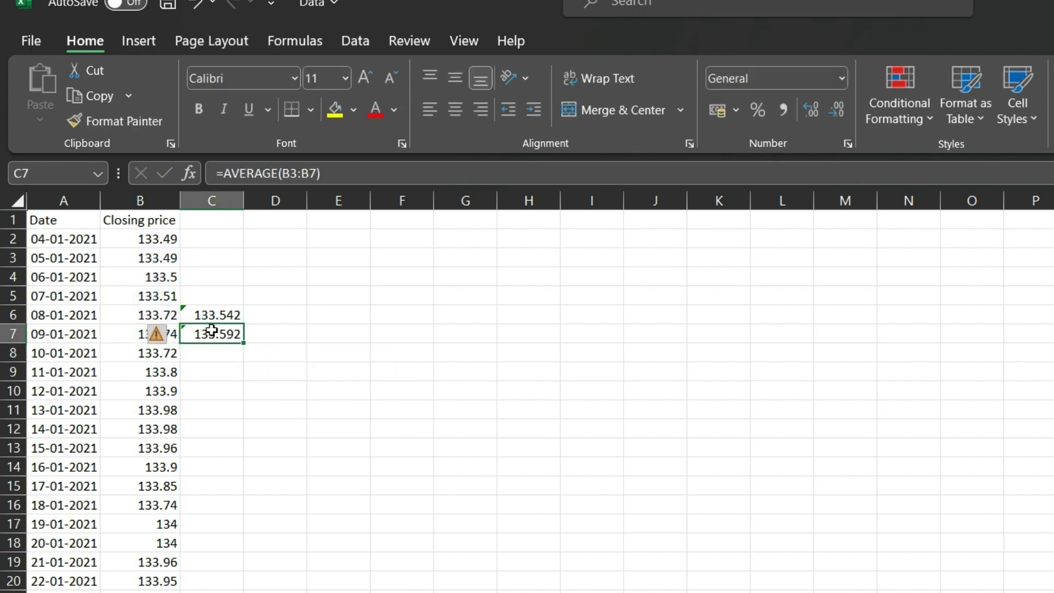
# Enter =AVERAGE(B4:B8) in C8, showing 133.638.
pyautogui.click(194, 349)
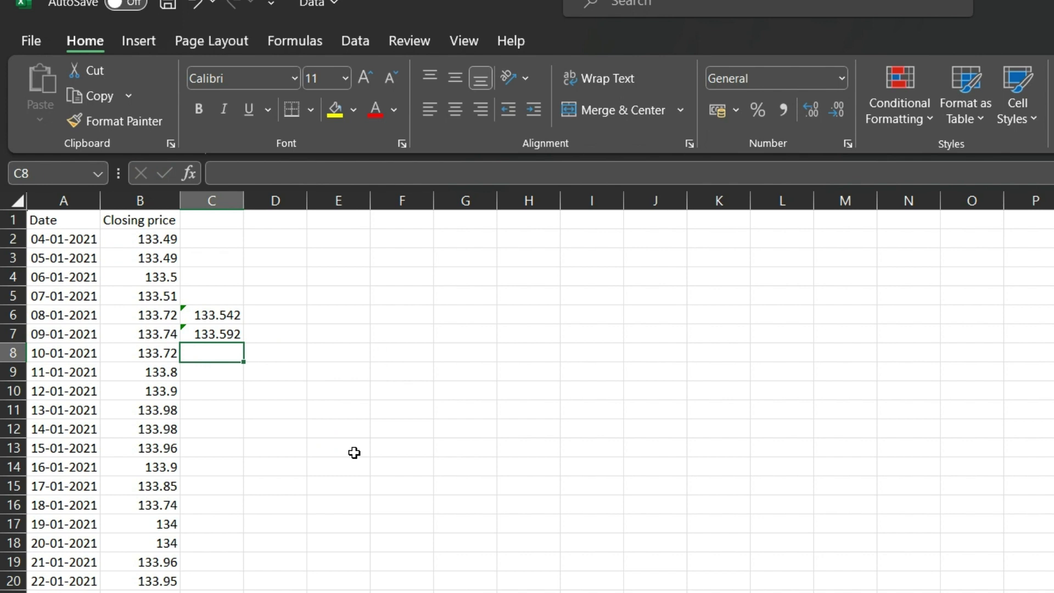
pyautogui.write('=av')
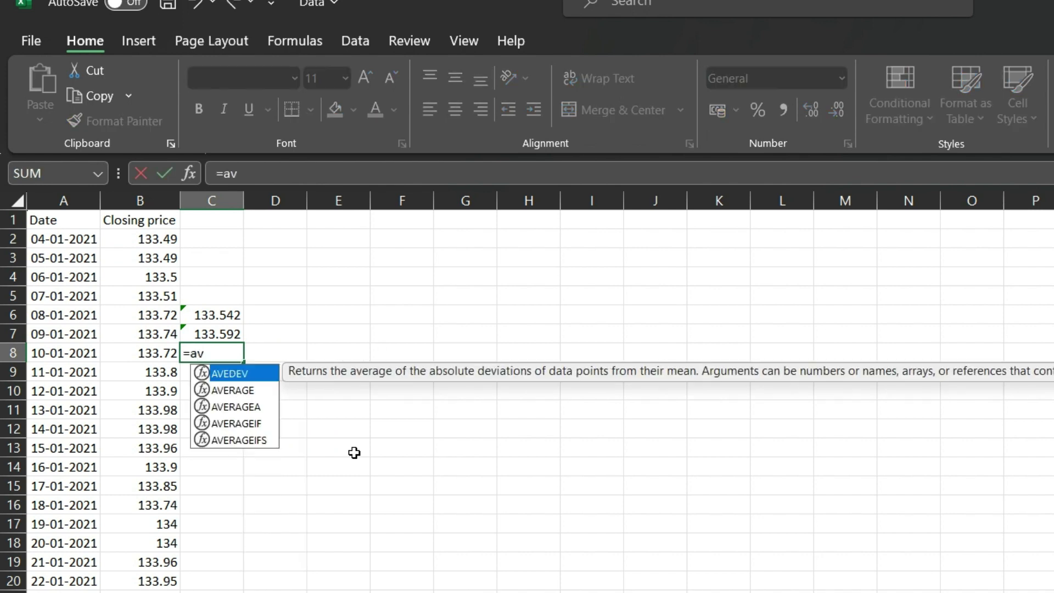
pyautogui.click(225, 391)
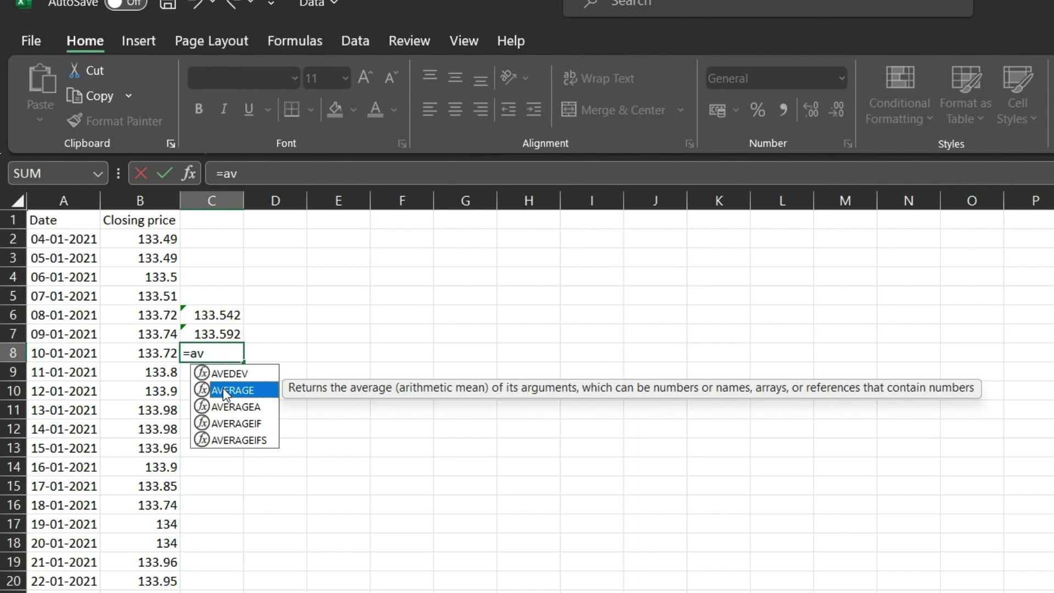
pyautogui.doubleClick(223, 388)
pyautogui.click(160, 276)
pyautogui.moveTo(160, 276); pyautogui.dragTo(150, 353)
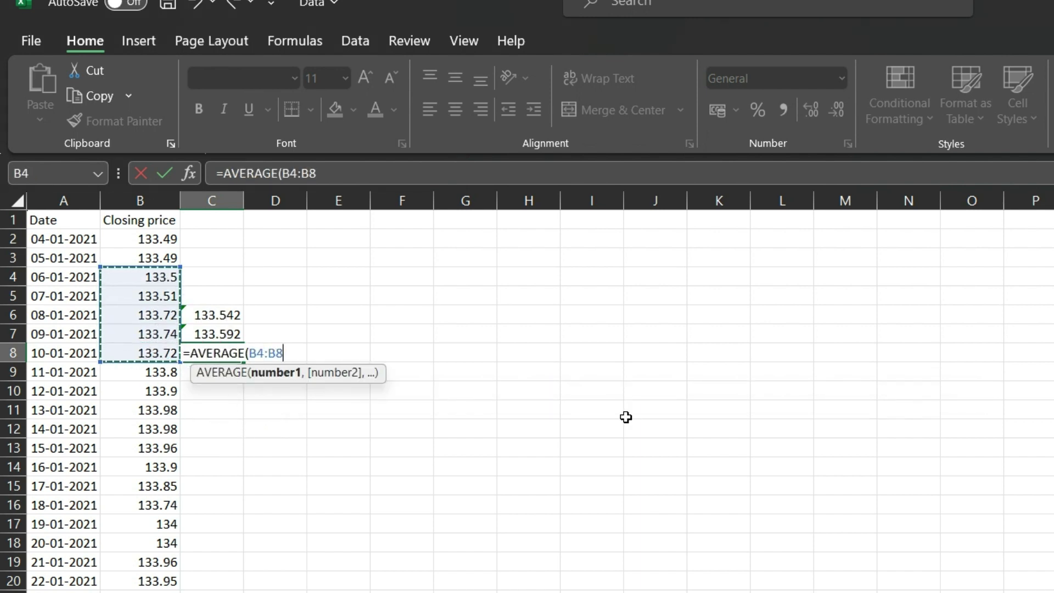
pyautogui.press('Return')
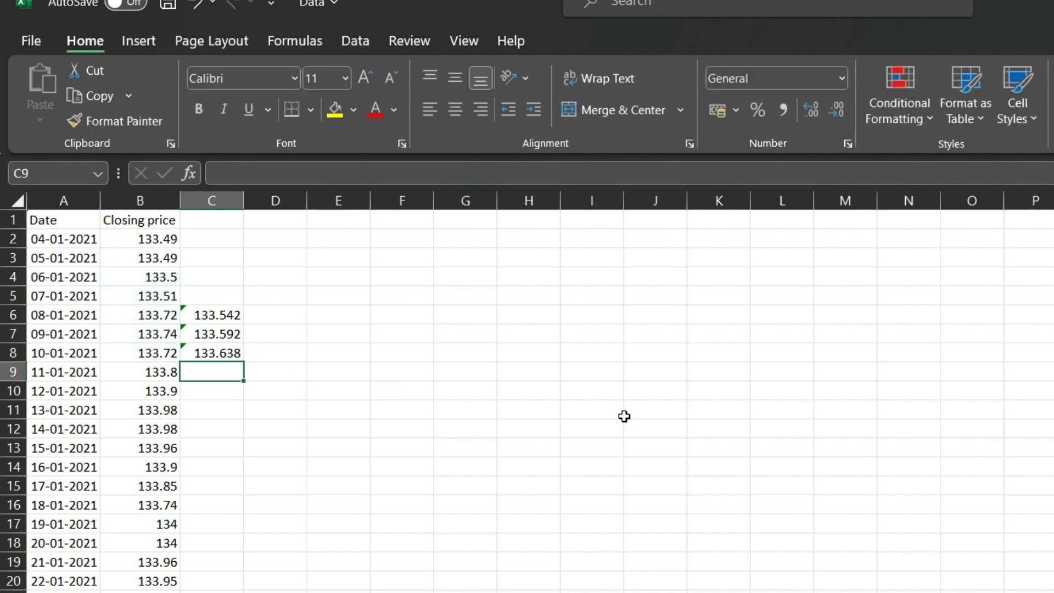
pyautogui.moveTo(217, 333); pyautogui.dragTo(212, 394)
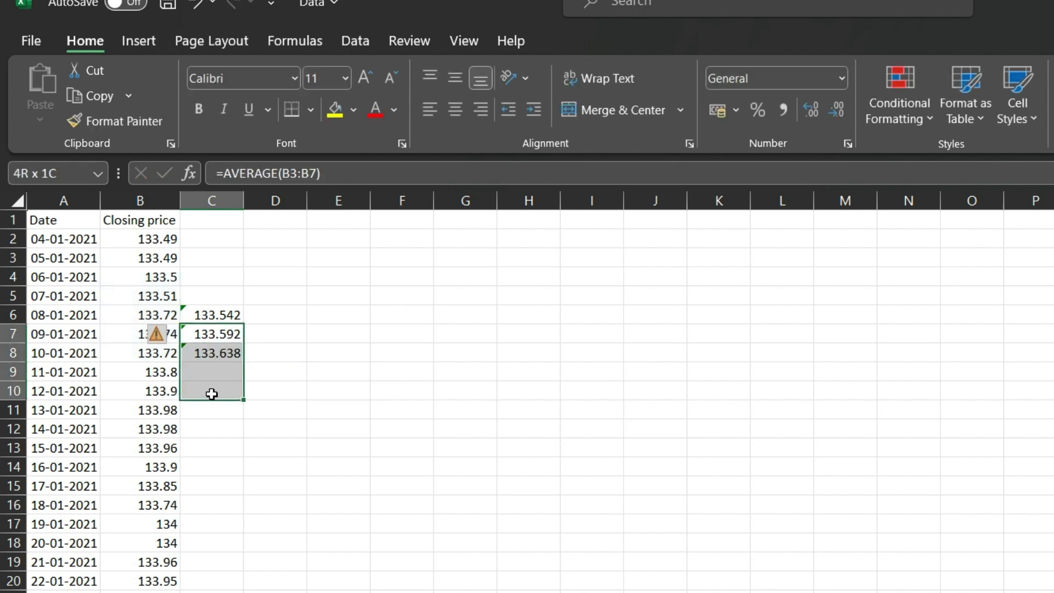
# Delete the averages in C7 and C8 so only 133.542 in C6 remains.
pyautogui.moveTo(212, 394); pyautogui.dragTo(219, 384)
pyautogui.click(527, 390)
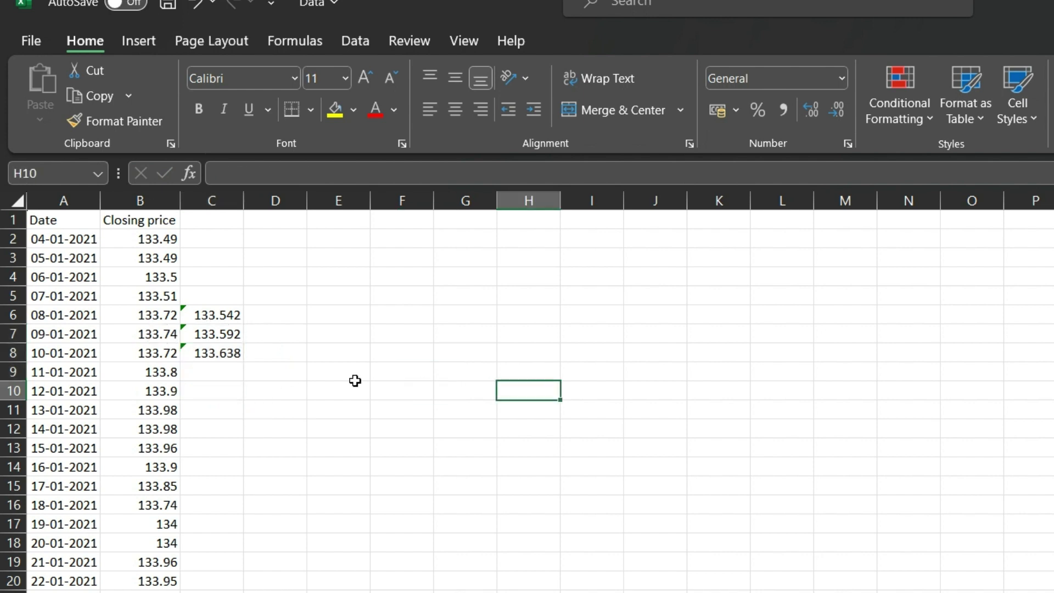
pyautogui.moveTo(228, 334); pyautogui.dragTo(217, 374)
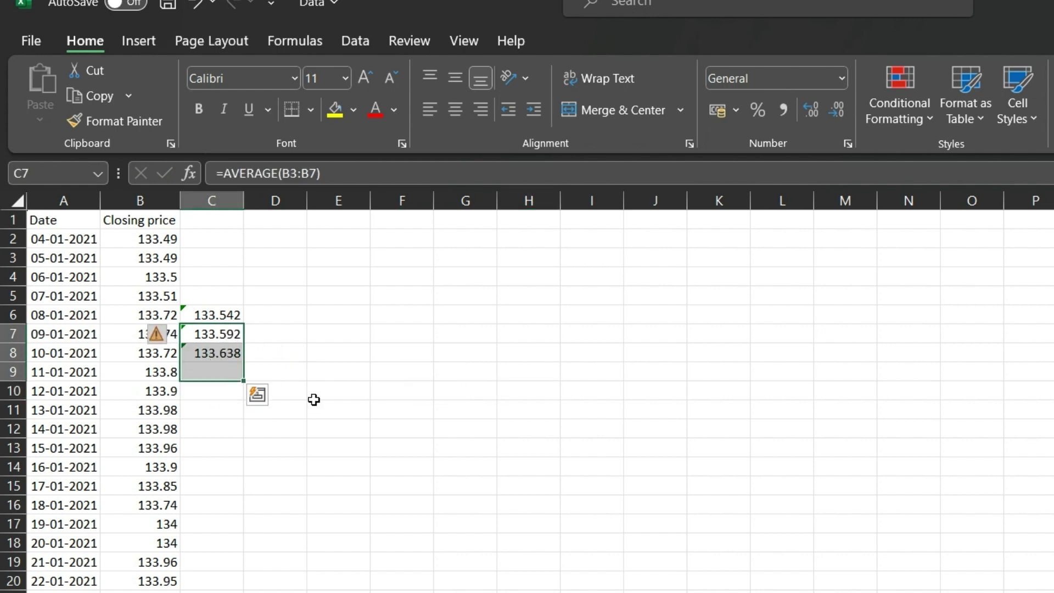
pyautogui.press('Delete')
pyautogui.click(315, 398)
pyautogui.click(195, 310)
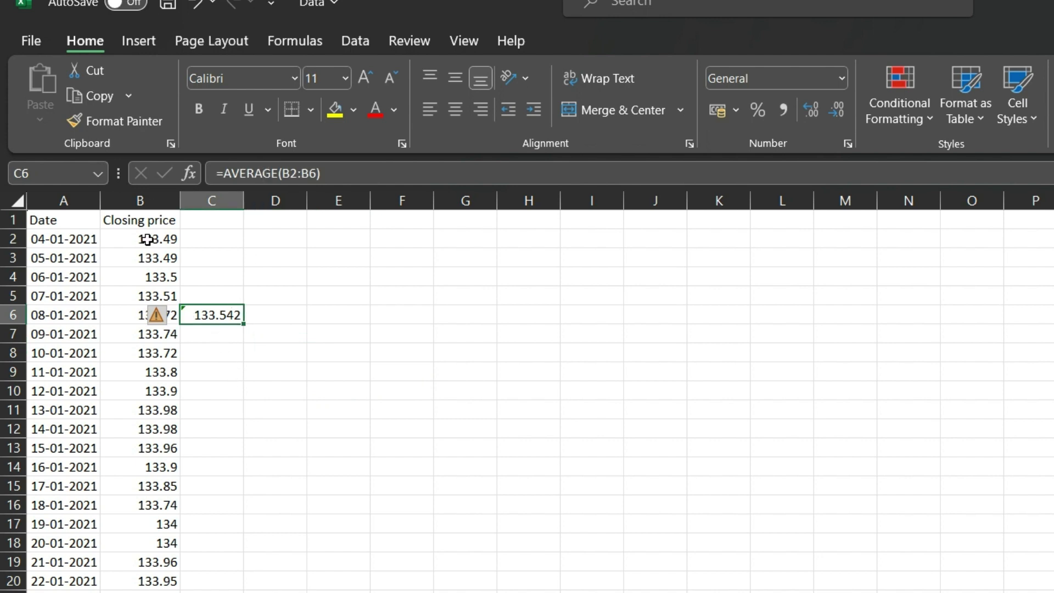
pyautogui.click(212, 331)
pyautogui.press('Up')
pyautogui.click(257, 356)
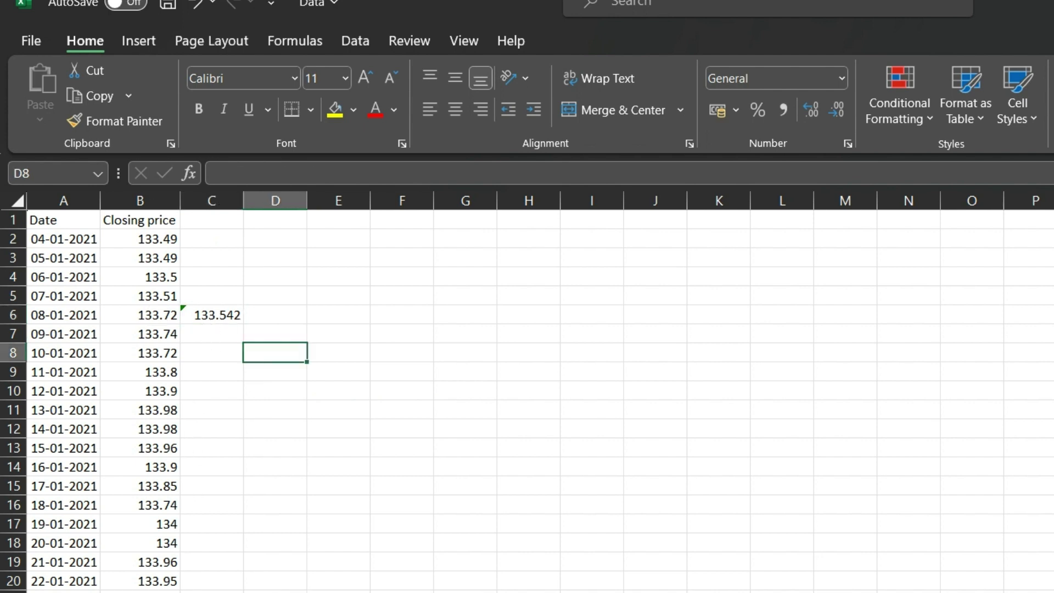
pyautogui.click(221, 332)
pyautogui.click(218, 314)
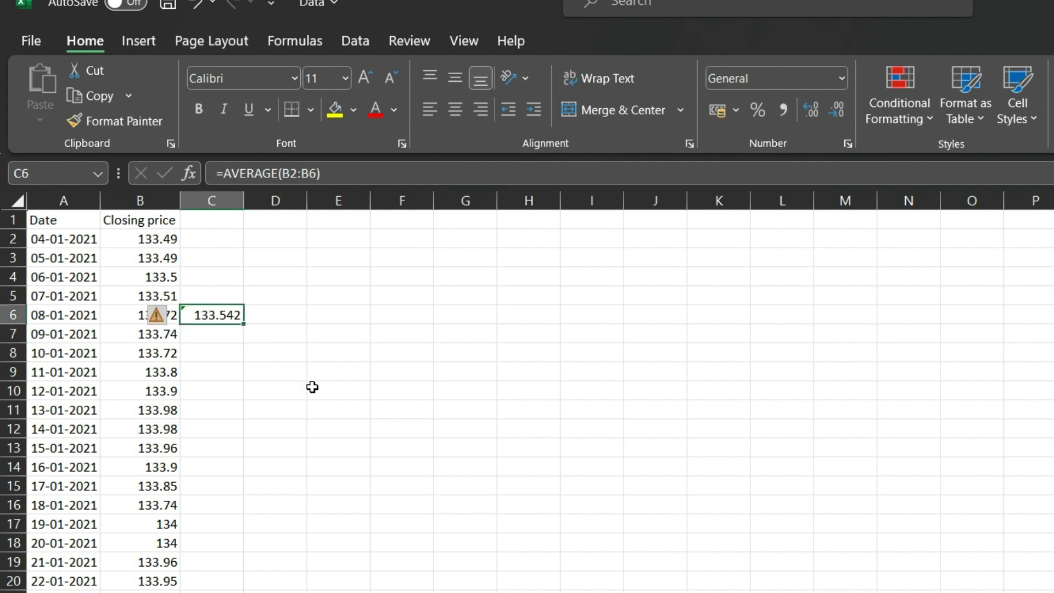
pyautogui.hotkey('ctrl', 'c')
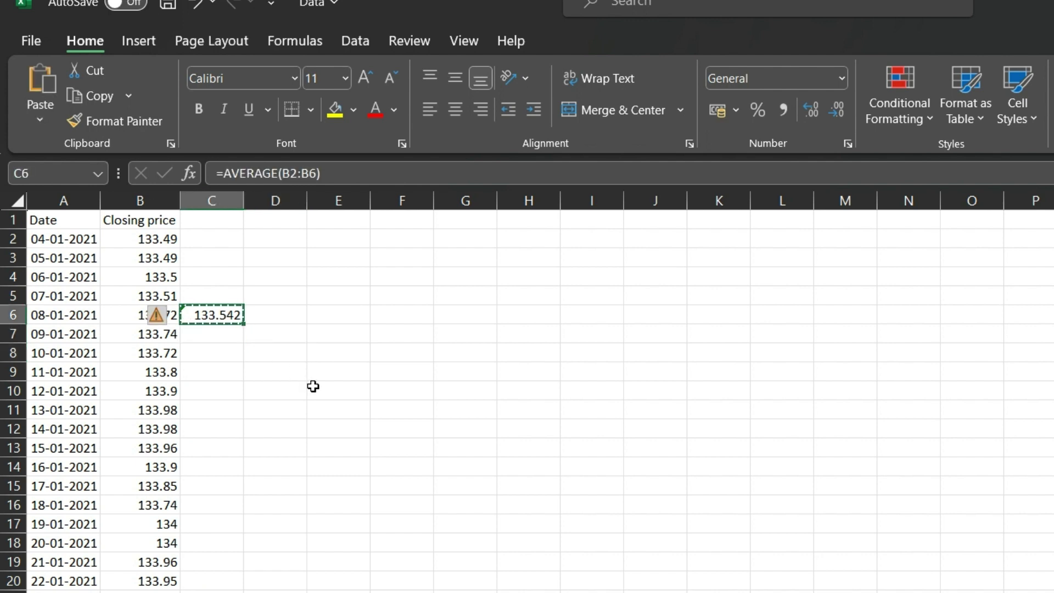
pyautogui.press('Left')
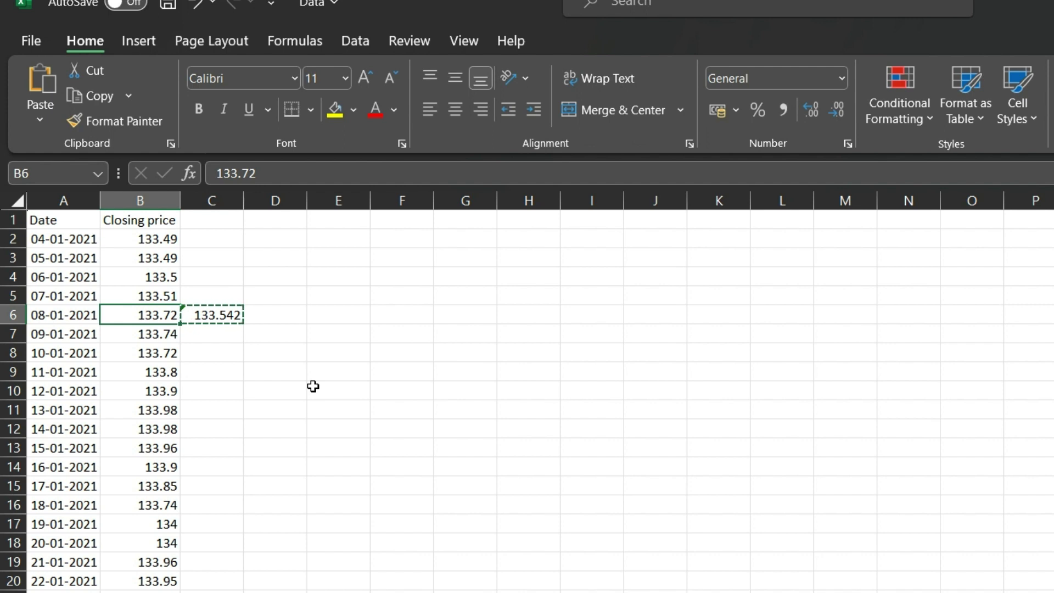
pyautogui.press('Down')
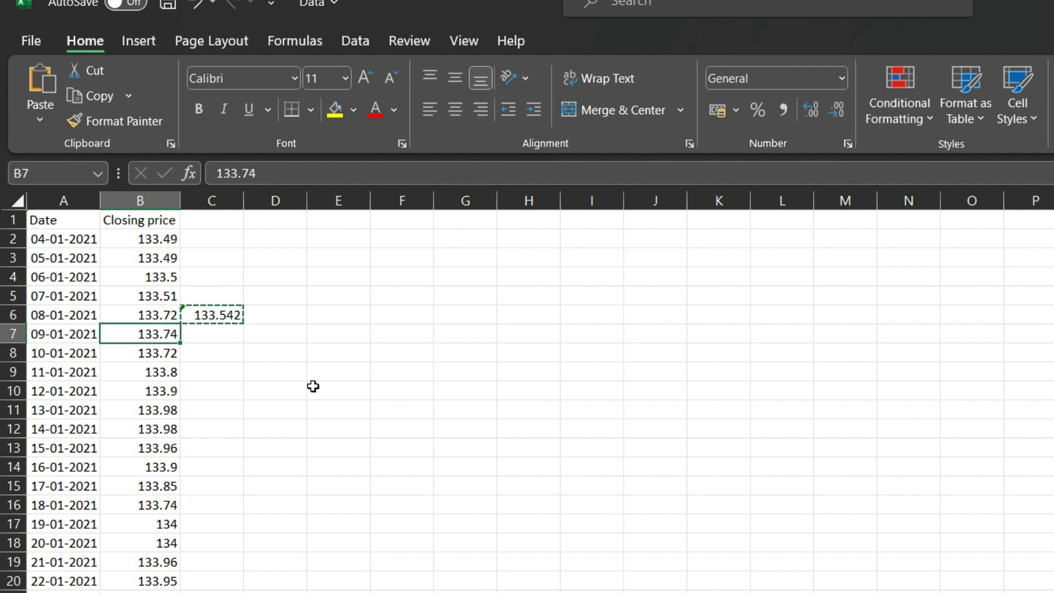
pyautogui.hotkey('ctrl', 'Down')
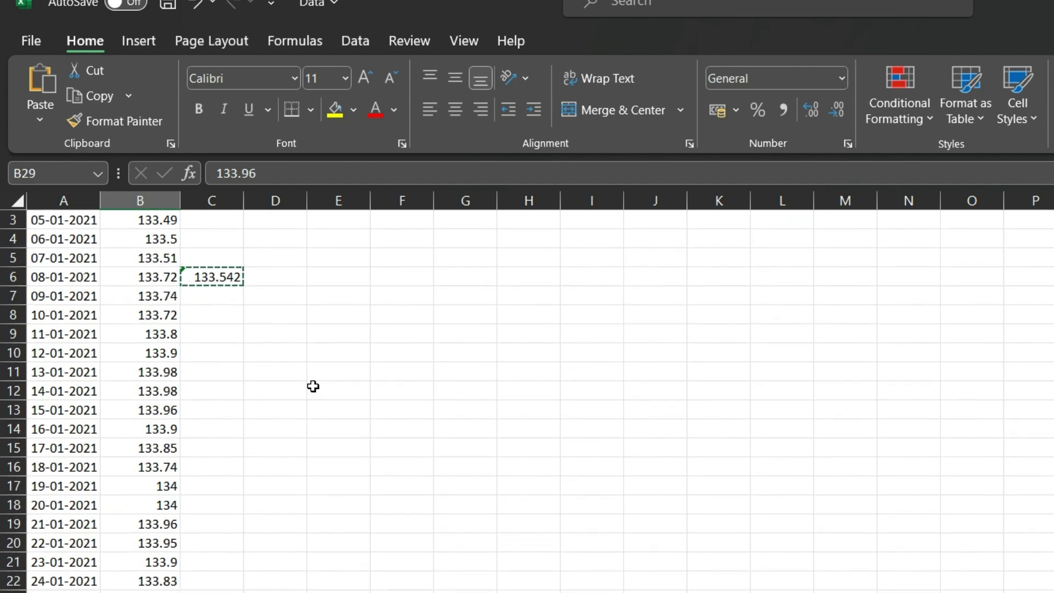
pyautogui.press('Right')
pyautogui.hotkey('ctrl', 'shift', 'Up')
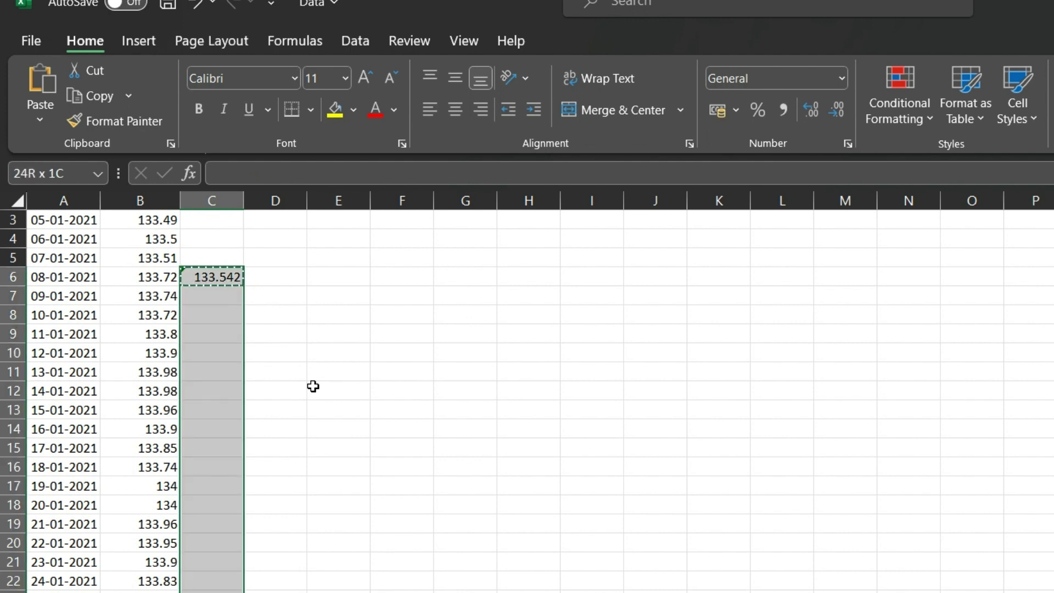
pyautogui.hotkey('shift', 'Down')
pyautogui.hotkey('ctrl', 'v')
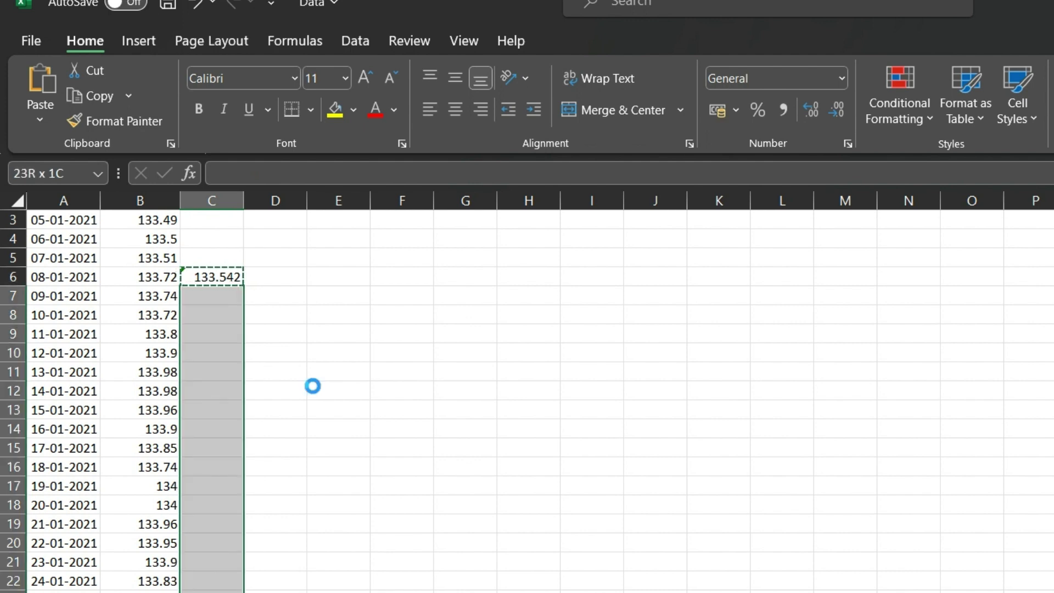
pyautogui.press('Escape')
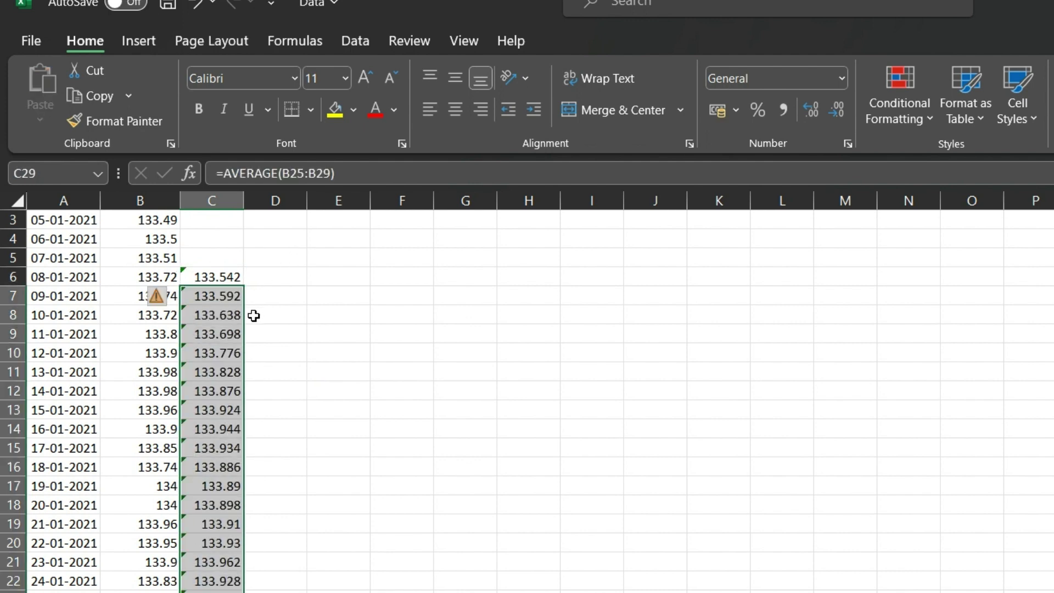
pyautogui.click(213, 274)
pyautogui.moveTo(212, 296)
pyautogui.mouseDown()
pyautogui.moveTo(217, 588)
pyautogui.moveTo(214, 314)
pyautogui.mouseUp()
pyautogui.scroll(-2, 214, 396)
pyautogui.scroll(2, 214, 329)
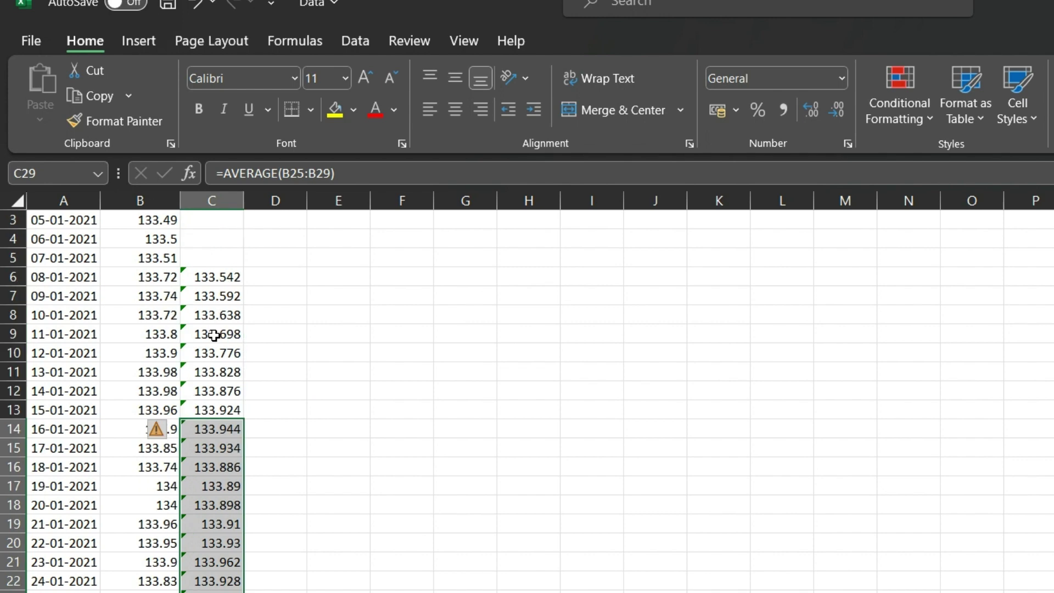
pyautogui.click(215, 314)
pyautogui.click(214, 294)
pyautogui.click(205, 412)
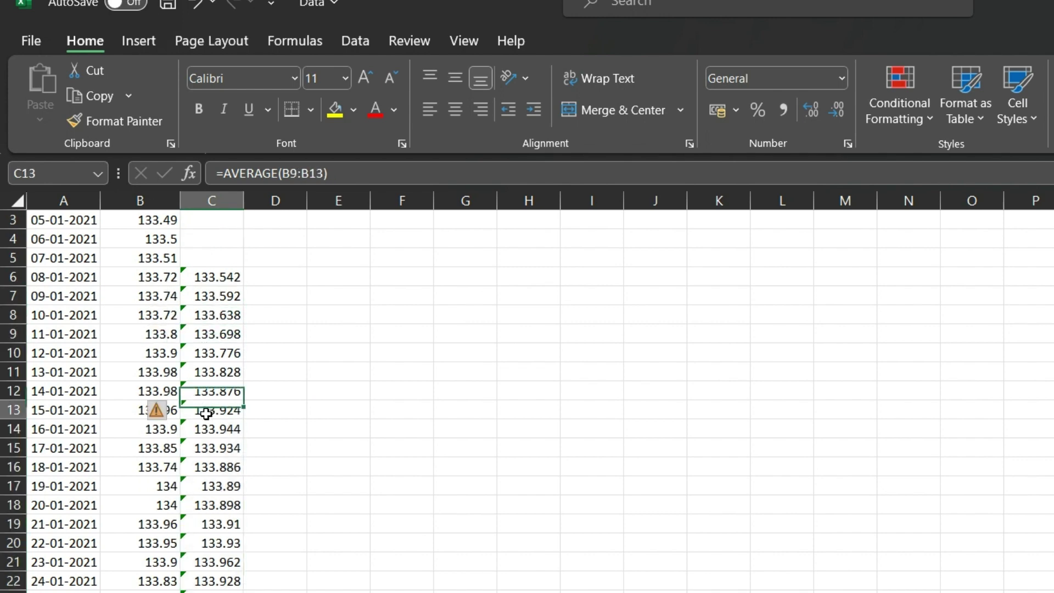
pyautogui.click(198, 506)
pyautogui.click(204, 449)
pyautogui.click(208, 314)
pyautogui.click(214, 277)
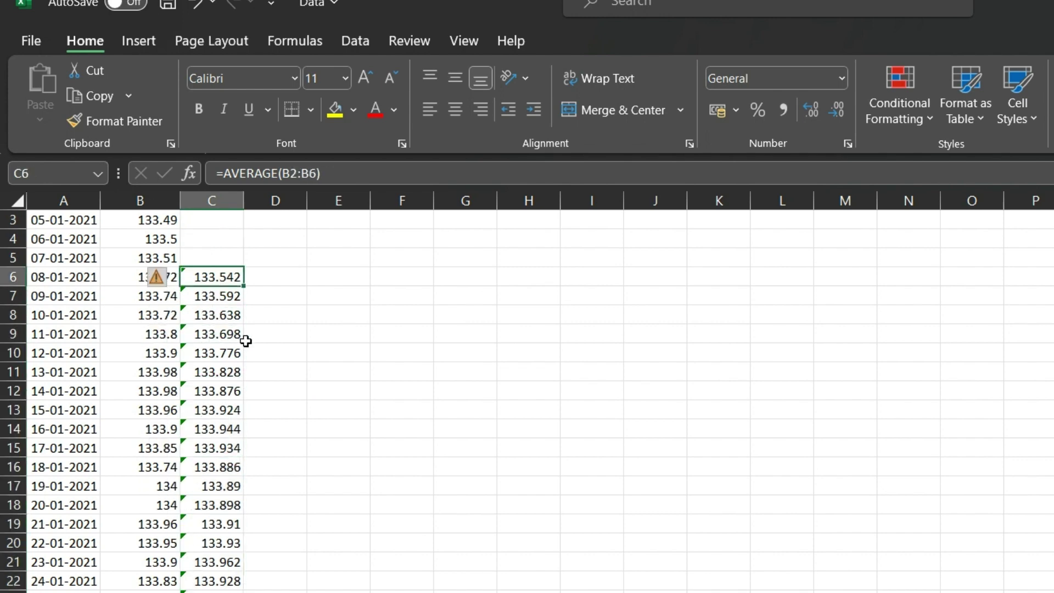
pyautogui.click(218, 296)
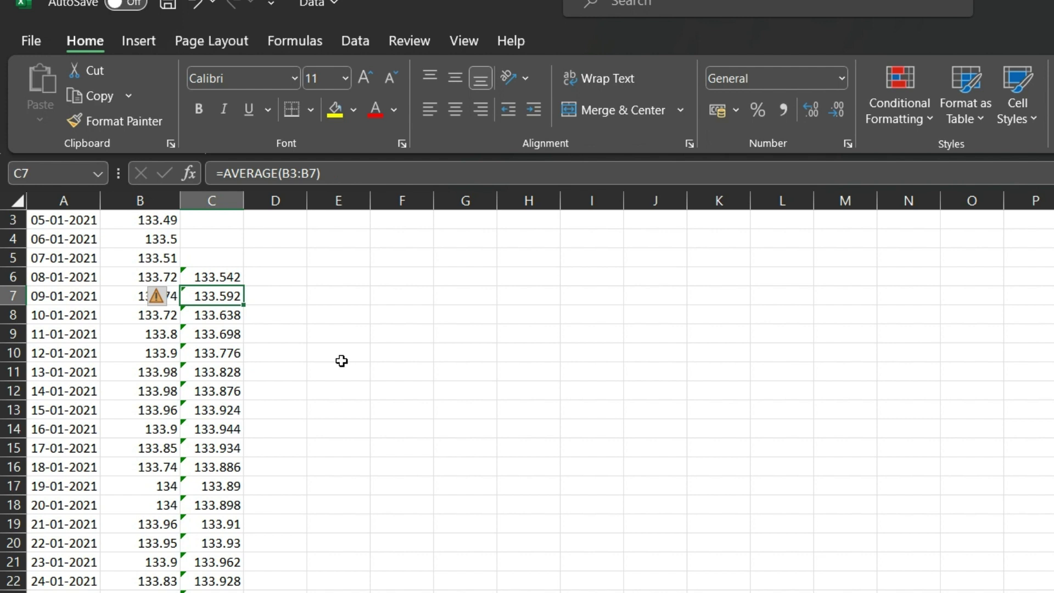
pyautogui.hotkey('ctrl', 'shift', 'Down')
pyautogui.press('Delete')
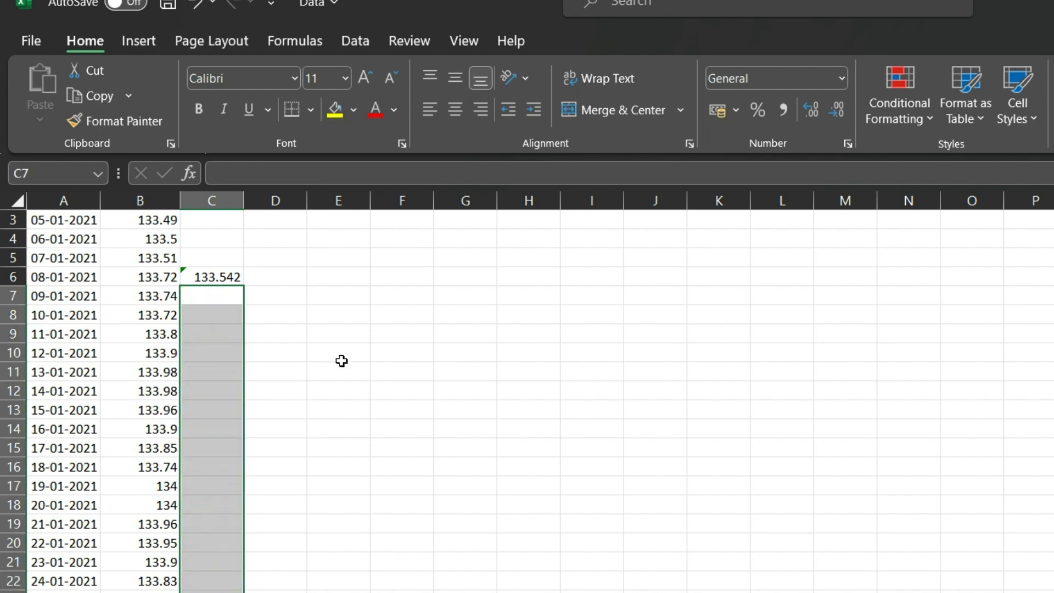
pyautogui.click(427, 384)
# Fill the C6 AVERAGE formula down column C, giving 133.592 in C7 and 133.638 in C8.
pyautogui.click(205, 276)
pyautogui.scroll(1, 351, 426)
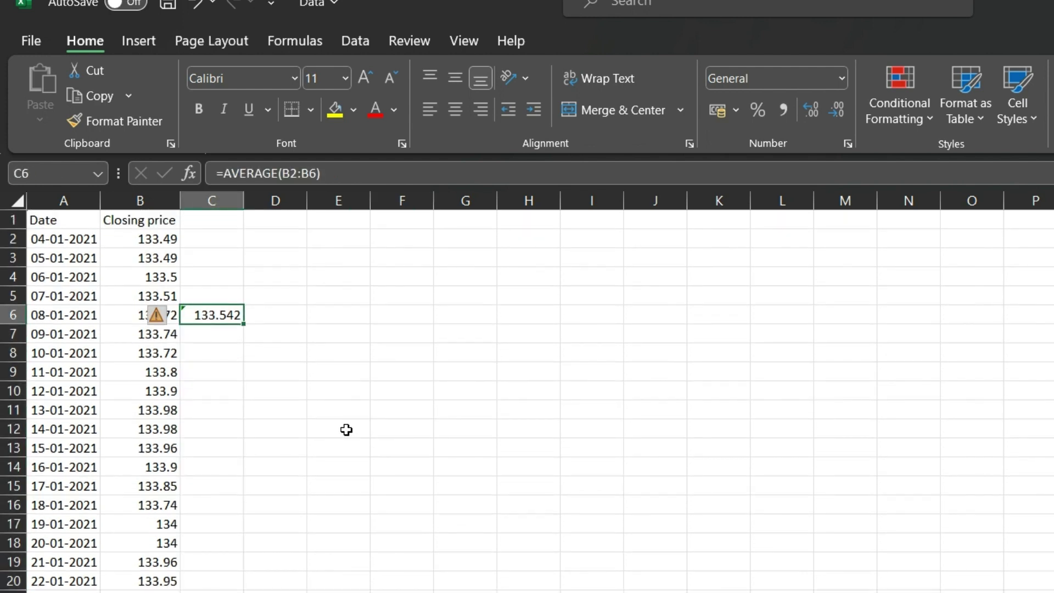
pyautogui.click(223, 464)
pyautogui.click(217, 314)
pyautogui.doubleClick(245, 324)
pyautogui.click(212, 353)
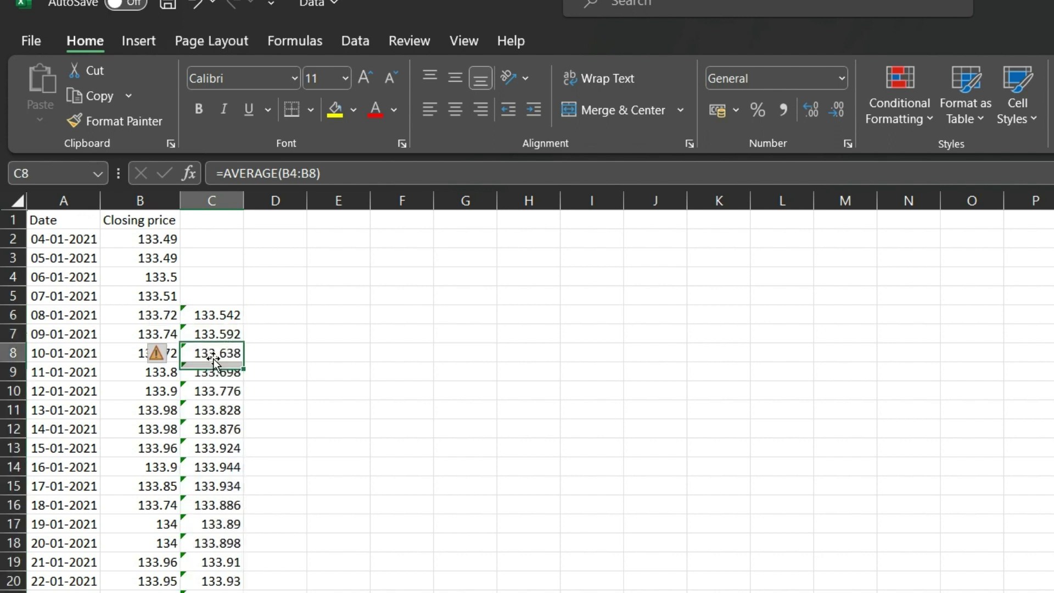
pyautogui.click(211, 391)
pyautogui.moveTo(212, 467); pyautogui.dragTo(211, 485)
pyautogui.scroll(-2, 235, 558)
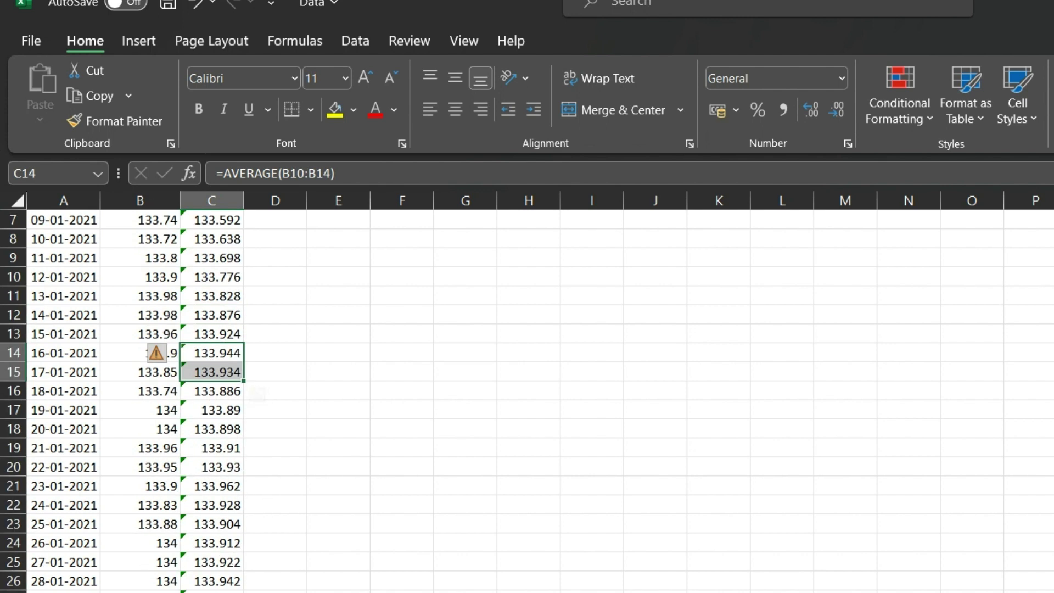
pyautogui.click(212, 592)
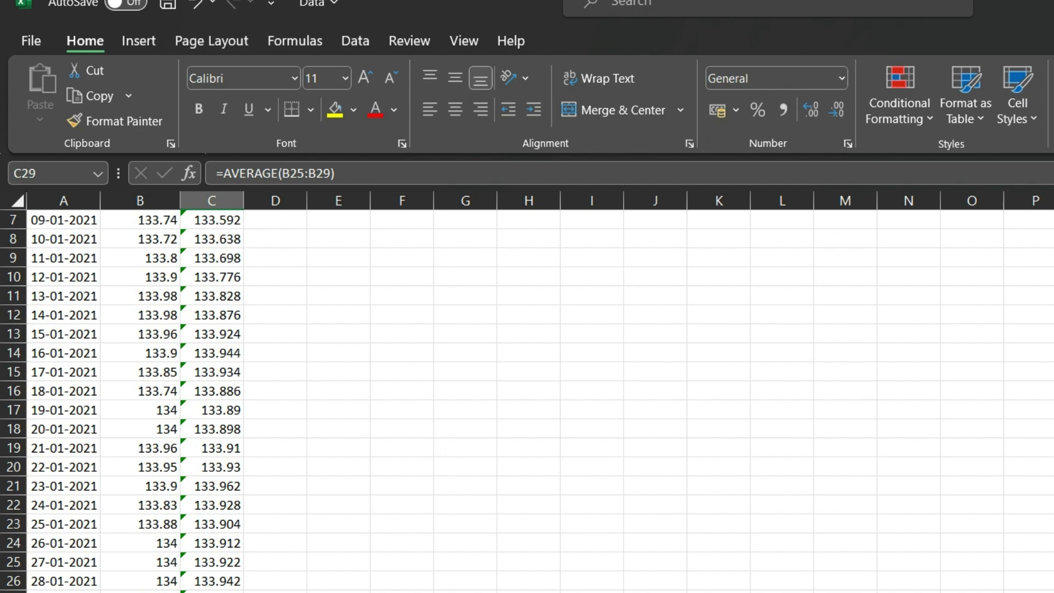
pyautogui.scroll(2, 527, 400)
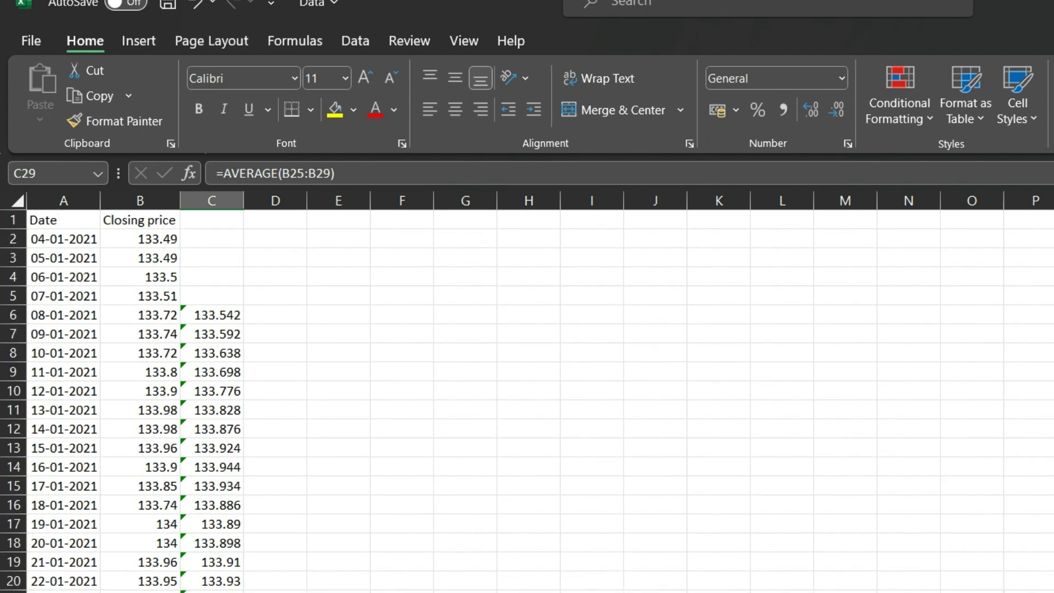
pyautogui.moveTo(222, 355); pyautogui.dragTo(215, 541)
pyautogui.click(345, 526)
pyautogui.click(209, 426)
pyautogui.click(210, 467)
pyautogui.click(211, 524)
pyautogui.click(211, 562)
pyautogui.click(215, 349)
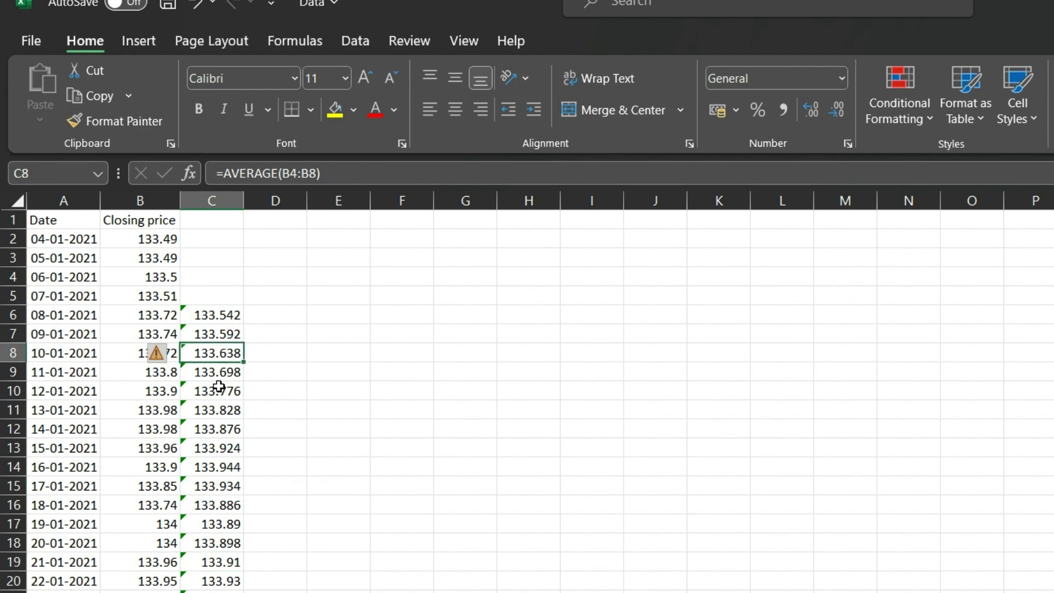
pyautogui.click(211, 430)
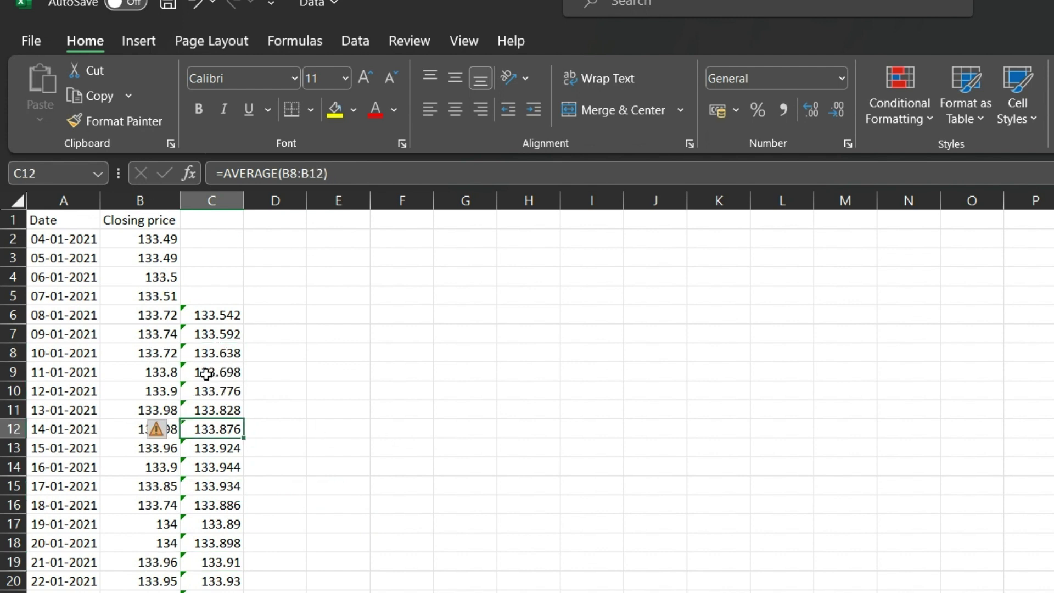
pyautogui.moveTo(218, 351); pyautogui.dragTo(179, 524)
pyautogui.click(224, 483)
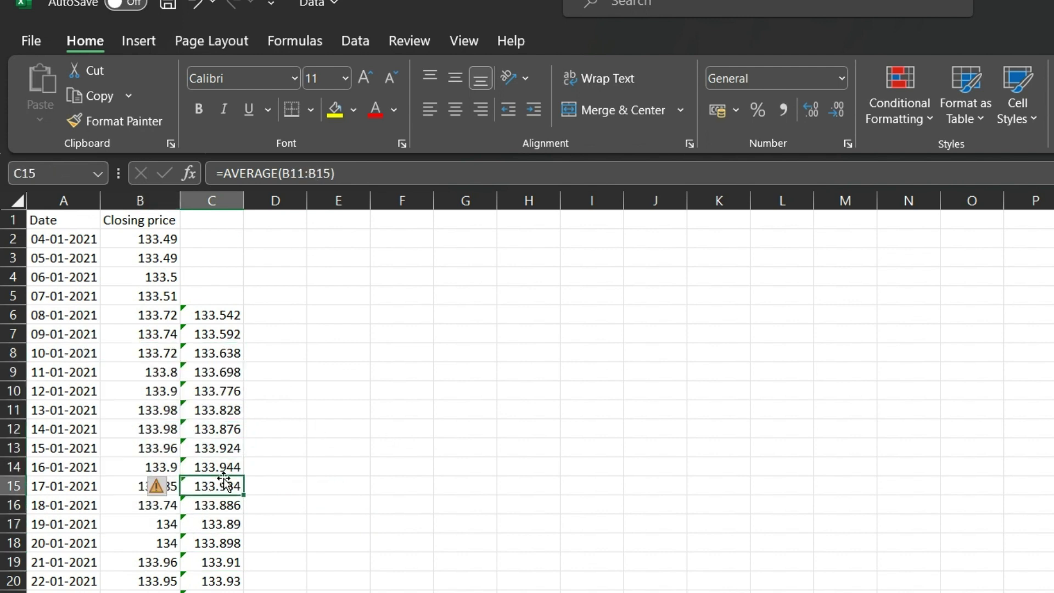
pyautogui.click(221, 542)
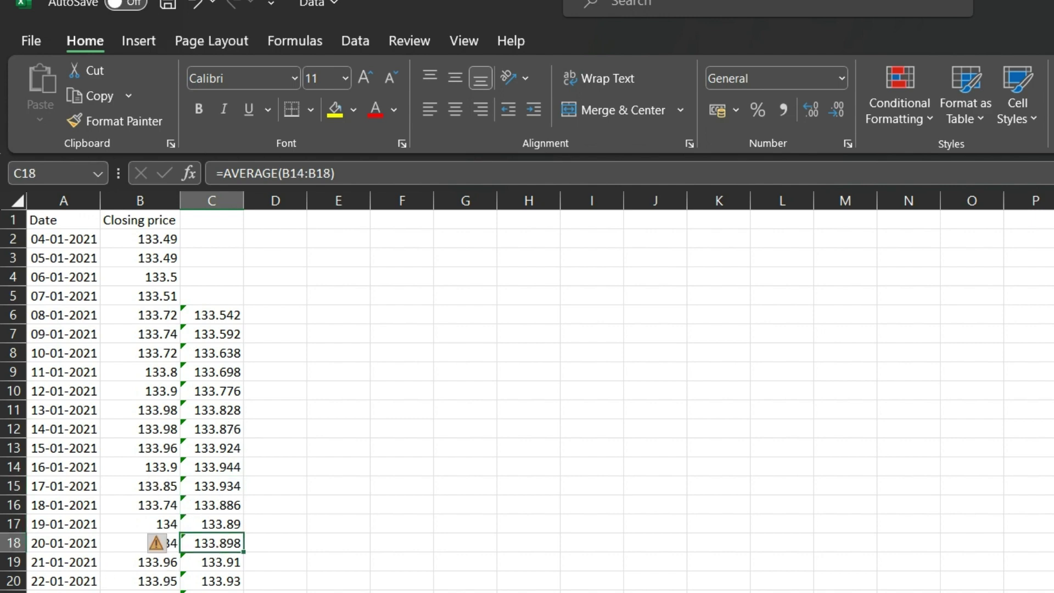
pyautogui.scroll(-1, 221, 542)
pyautogui.scroll(-1, 527, 399)
pyautogui.click(214, 592)
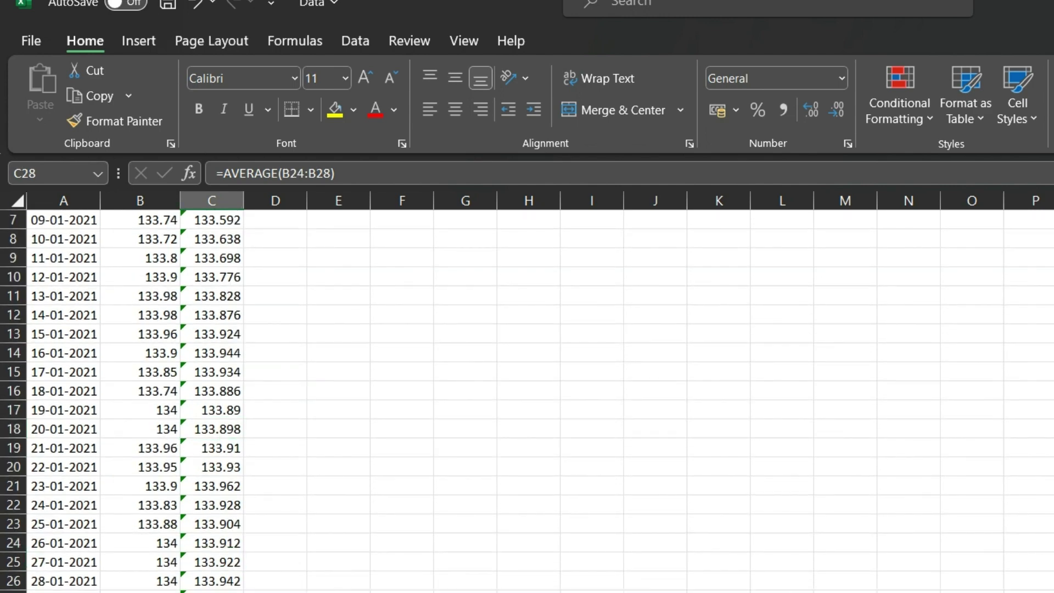
pyautogui.click(211, 527)
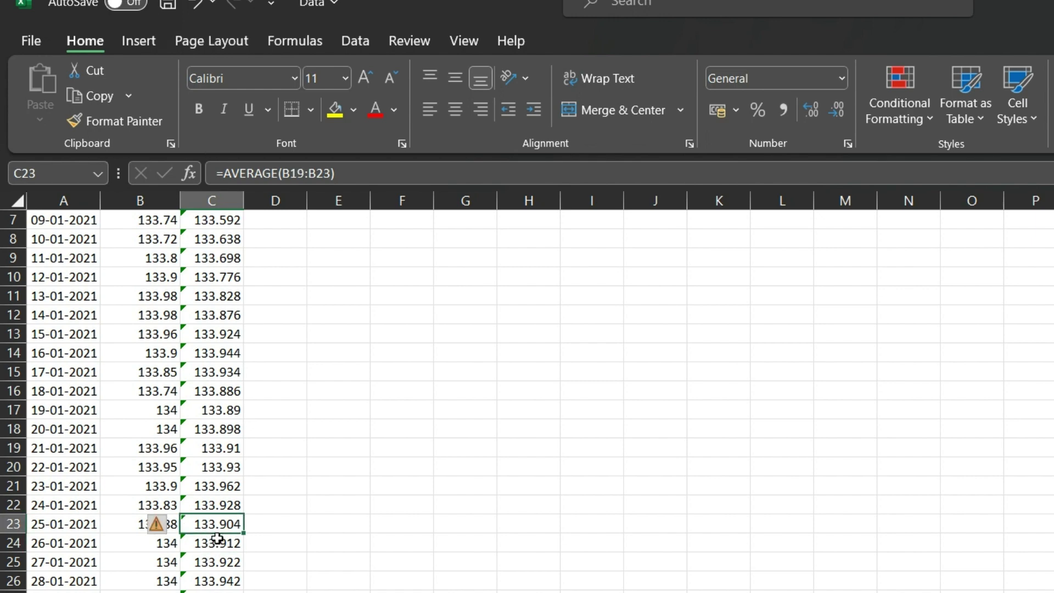
pyautogui.moveTo(131, 523); pyautogui.dragTo(141, 445)
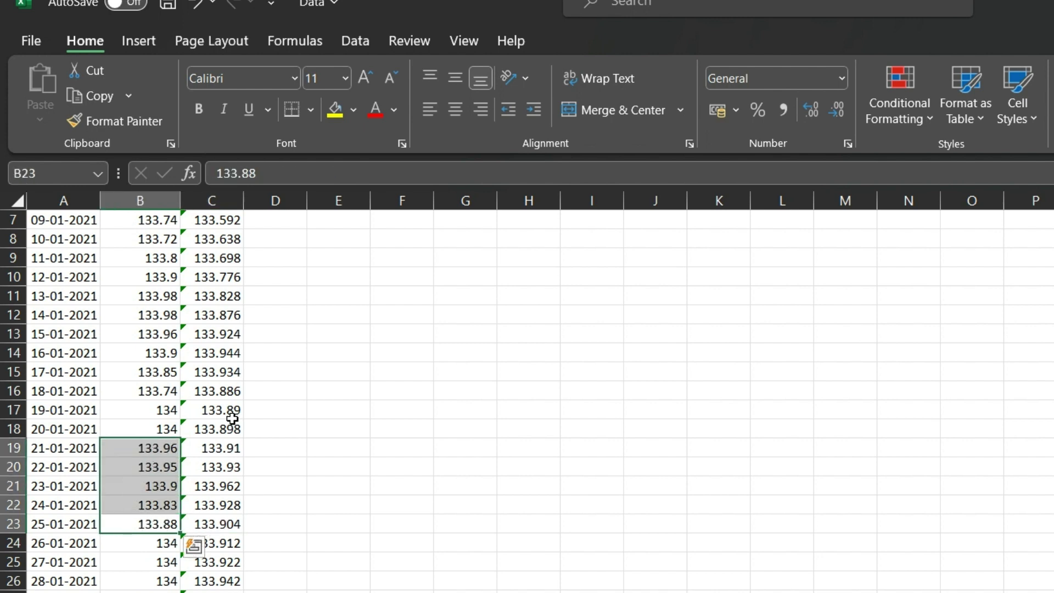
pyautogui.click(224, 392)
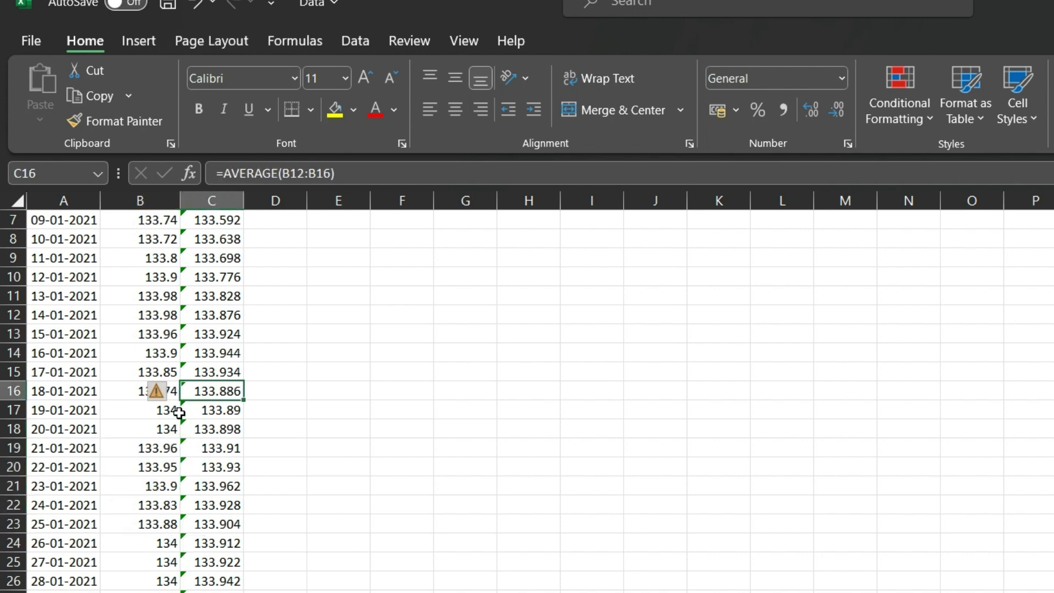
pyautogui.moveTo(131, 393); pyautogui.dragTo(145, 322)
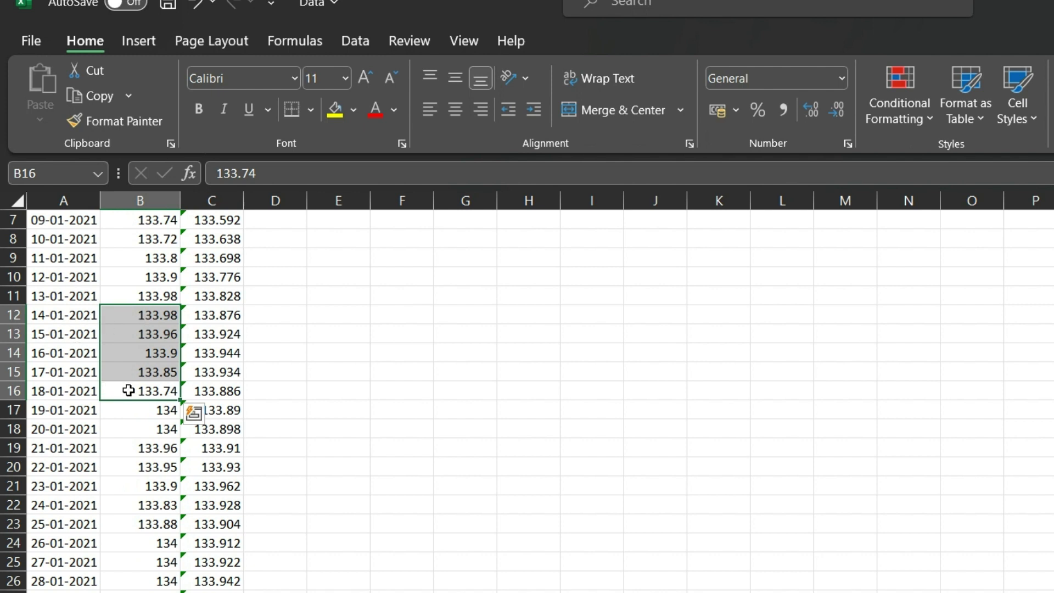
pyautogui.click(231, 386)
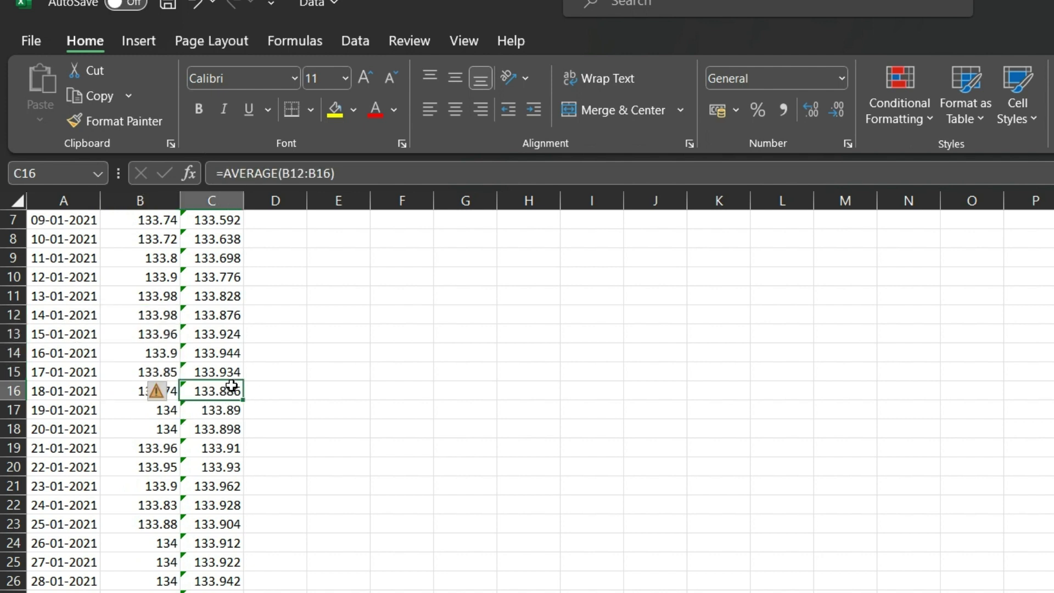
pyautogui.scroll(-1, 249, 532)
pyautogui.scroll(3, 282, 527)
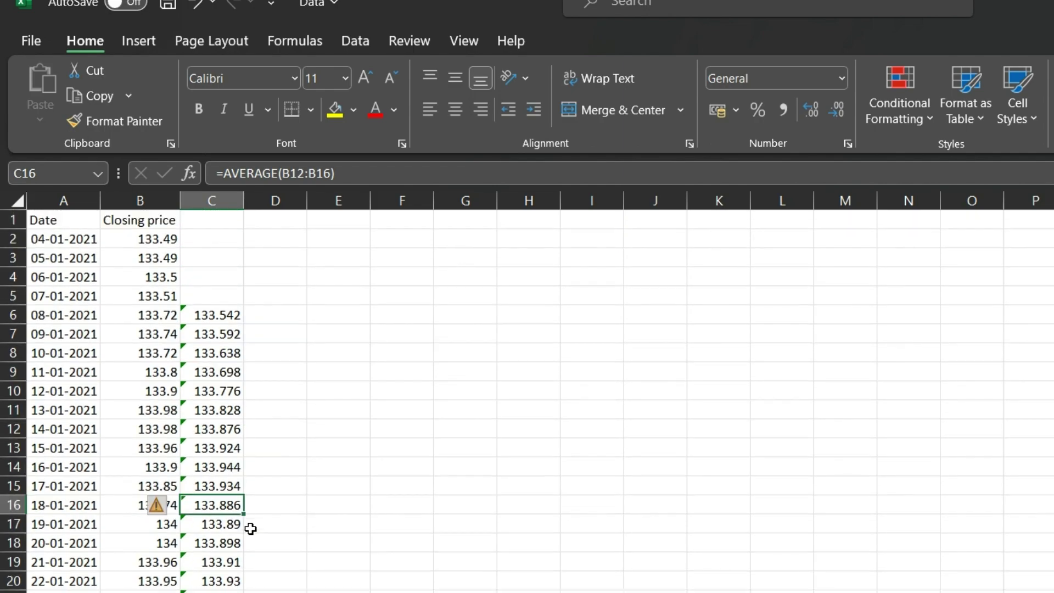